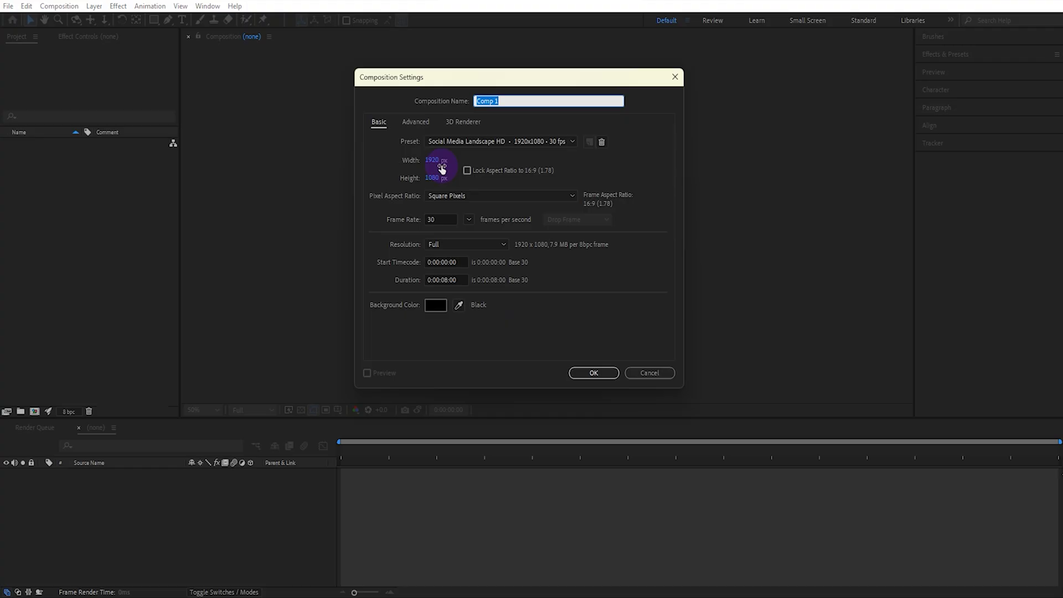
# Create a new 1920×1080 composition named ROTATION SLIDESHOW.
pyautogui.write('ROROTATION SLIDESHOW')
pyautogui.click(565, 319)
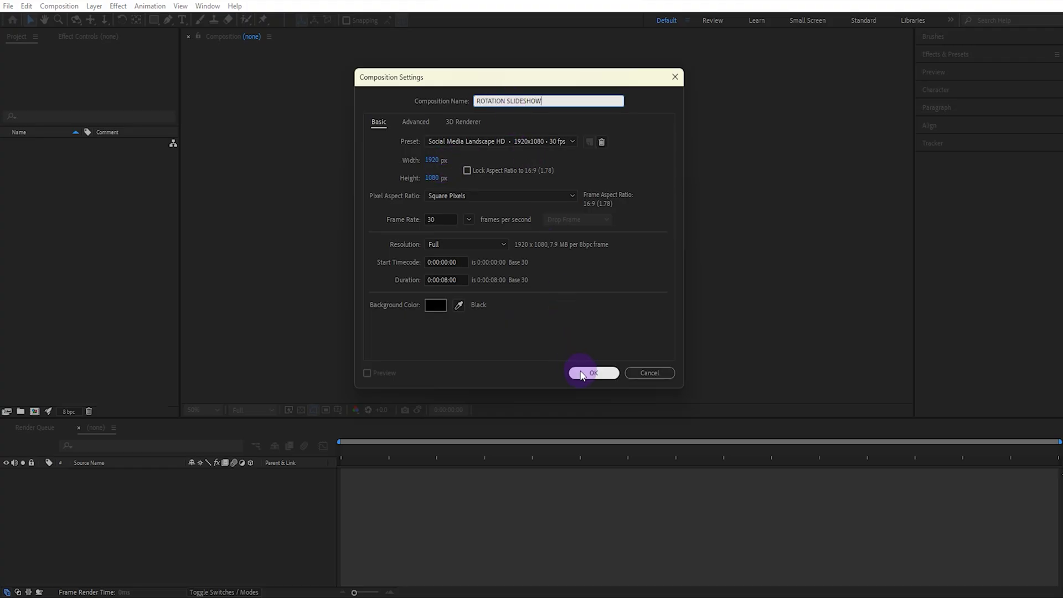
pyautogui.click(581, 375)
# Import the five MP4 car clips from Downloads into the project.
pyautogui.doubleClick(138, 261)
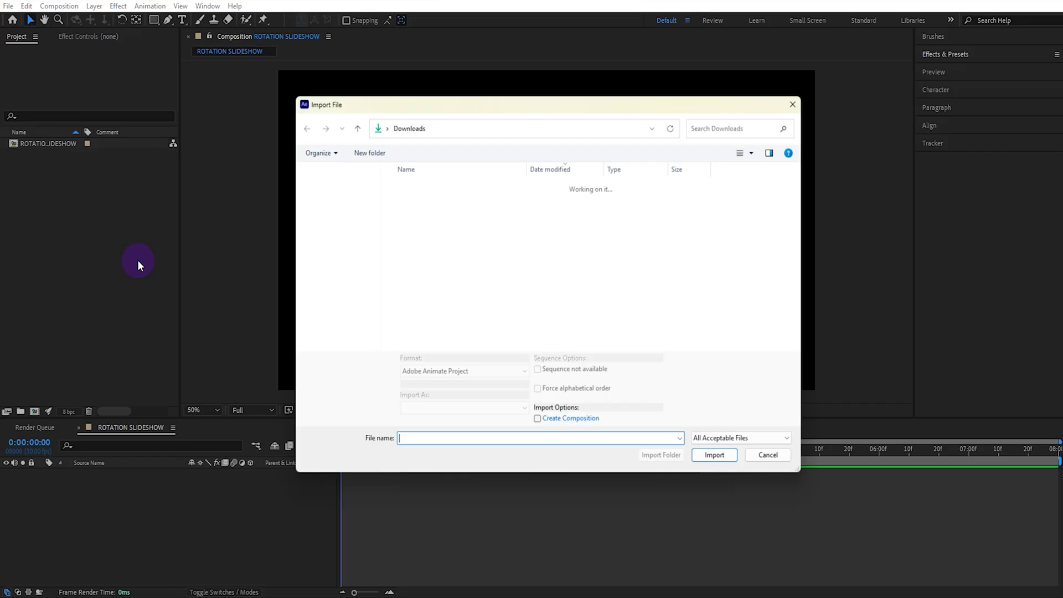
pyautogui.click(435, 203)
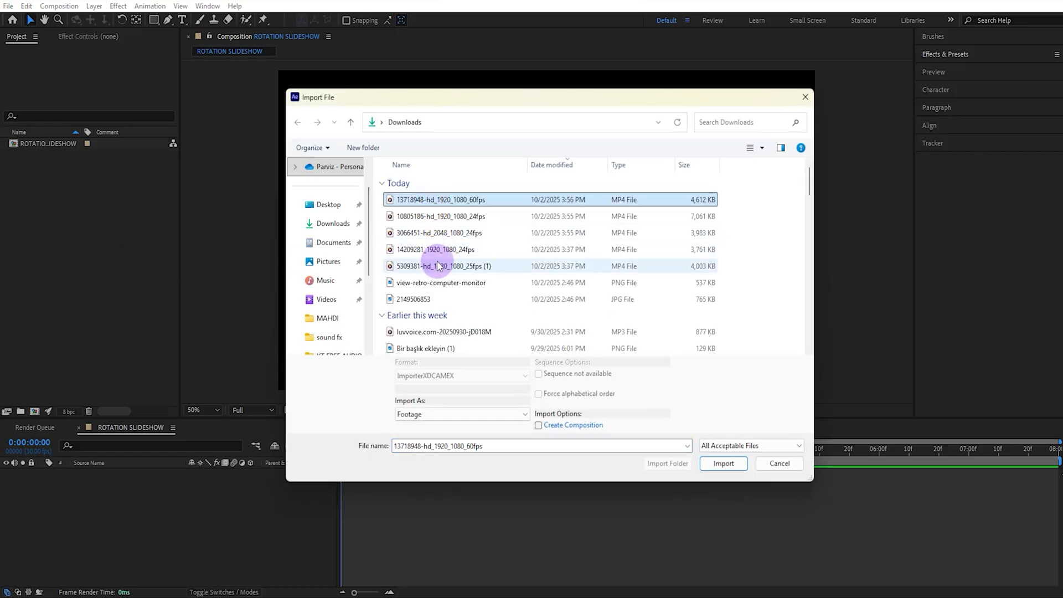
pyautogui.keyDown('shift'); pyautogui.click(439, 266); pyautogui.keyUp('shift')
pyautogui.click(722, 463)
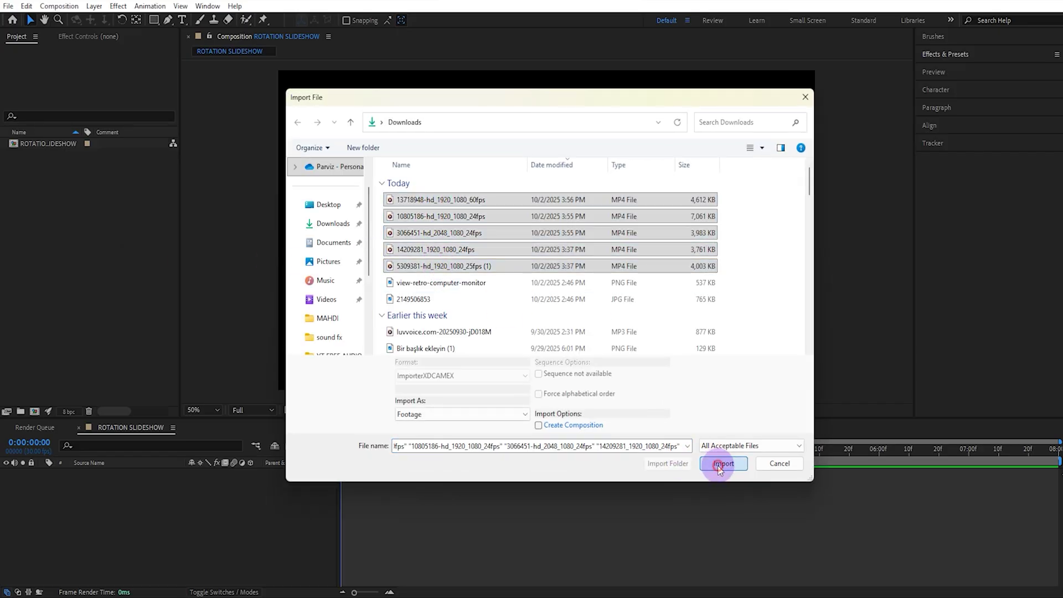
# Create a 300×300 composition named video 1.
pyautogui.click(92, 305)
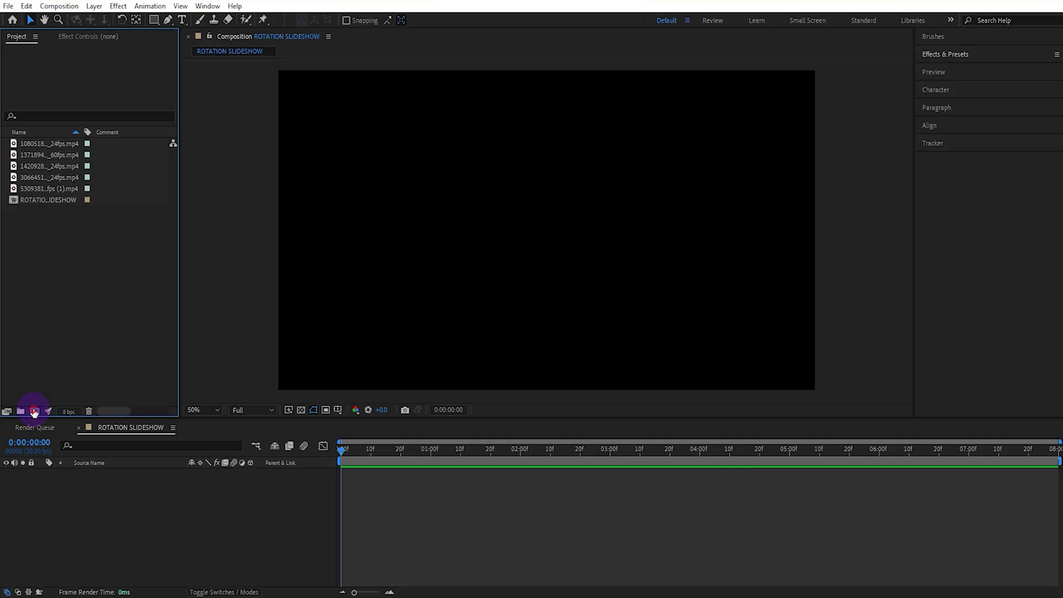
pyautogui.click(34, 411)
pyautogui.click(432, 160)
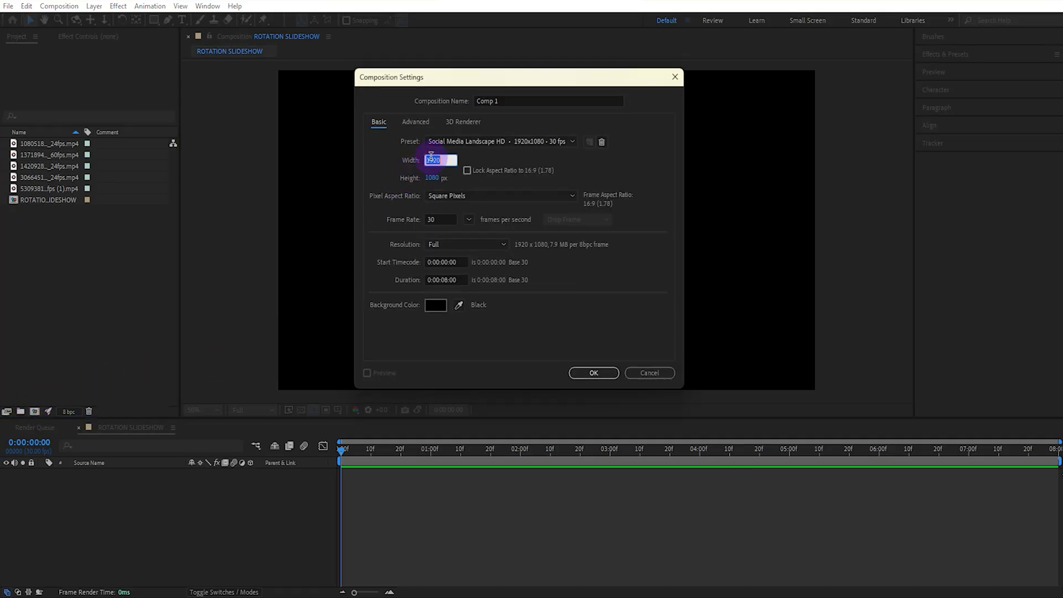
pyautogui.write('300')
pyautogui.click(436, 178)
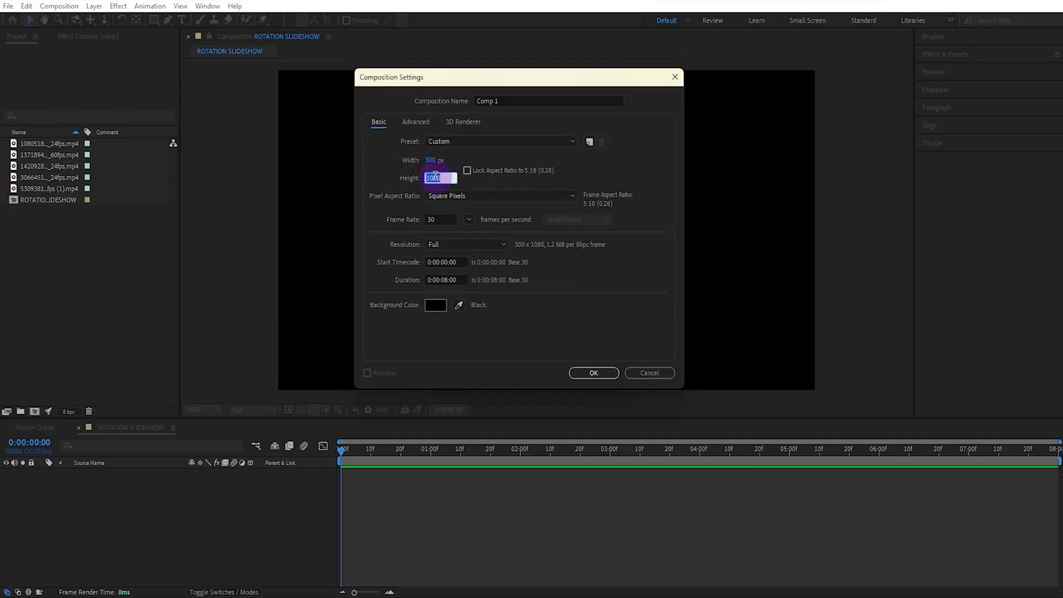
pyautogui.write('300')
pyautogui.doubleClick(498, 101)
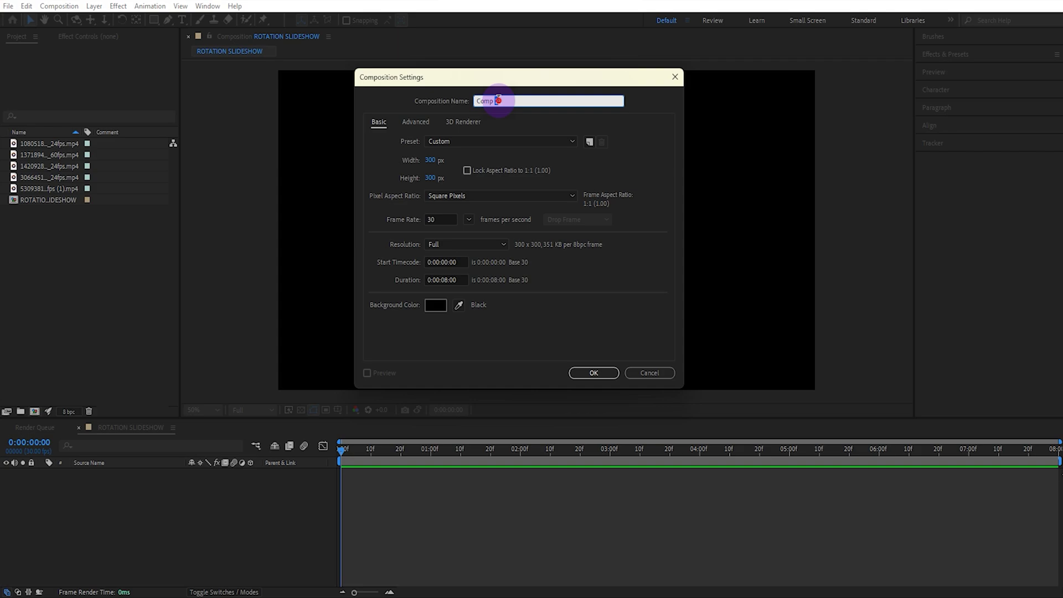
pyautogui.write('vide')
pyautogui.click(593, 373)
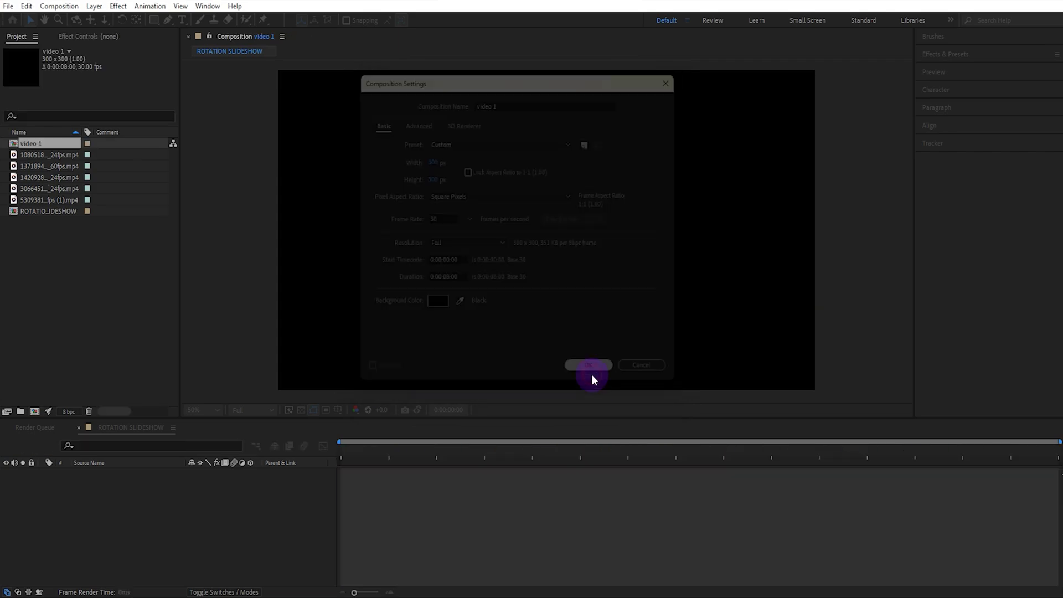
# Draw a rectangle with no stroke and a white fill.
pyautogui.click(153, 20)
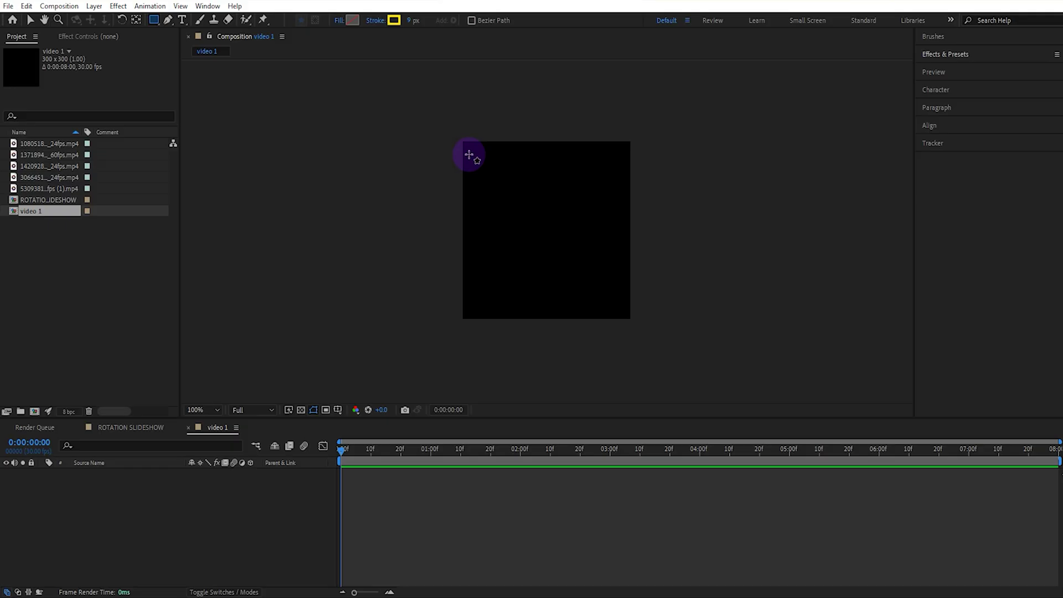
pyautogui.moveTo(479, 159)
pyautogui.mouseDown()
pyautogui.moveTo(572, 281)
pyautogui.moveTo(609, 301)
pyautogui.mouseUp()
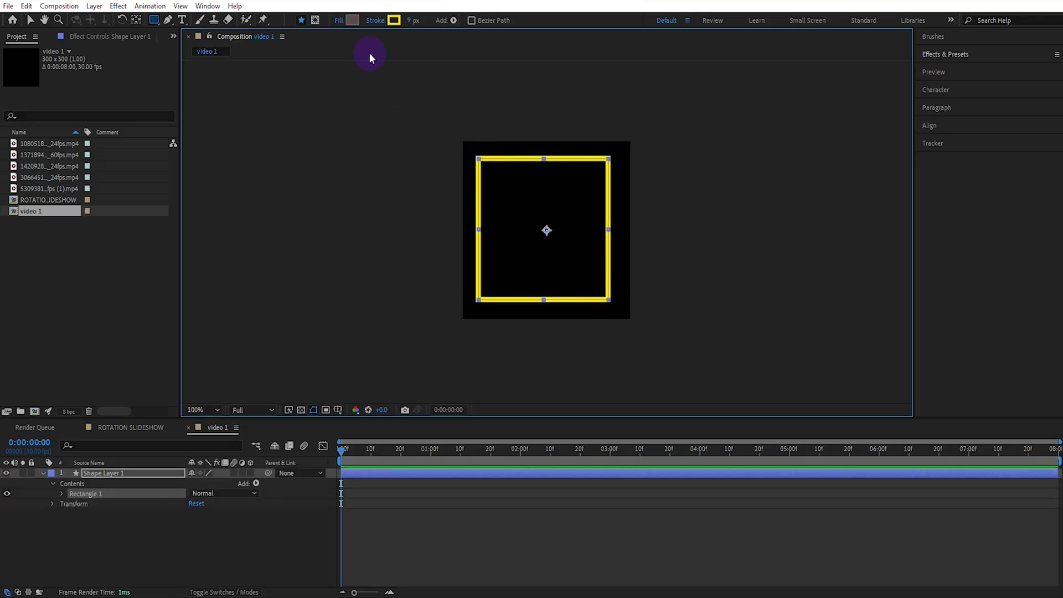
pyautogui.click(379, 21)
pyautogui.click(478, 266)
pyautogui.click(518, 332)
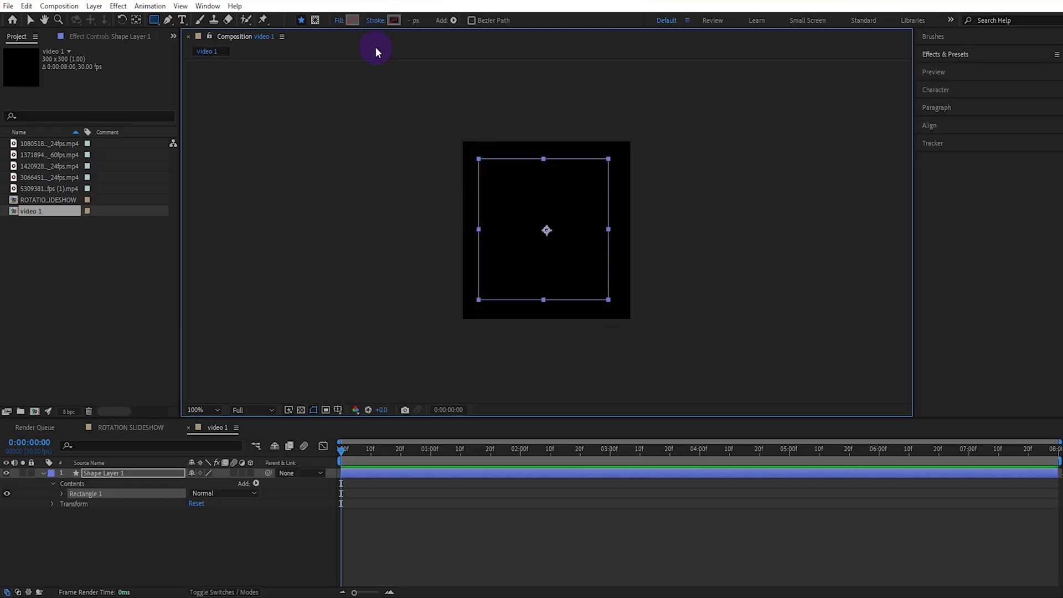
pyautogui.click(352, 20)
pyautogui.click(825, 379)
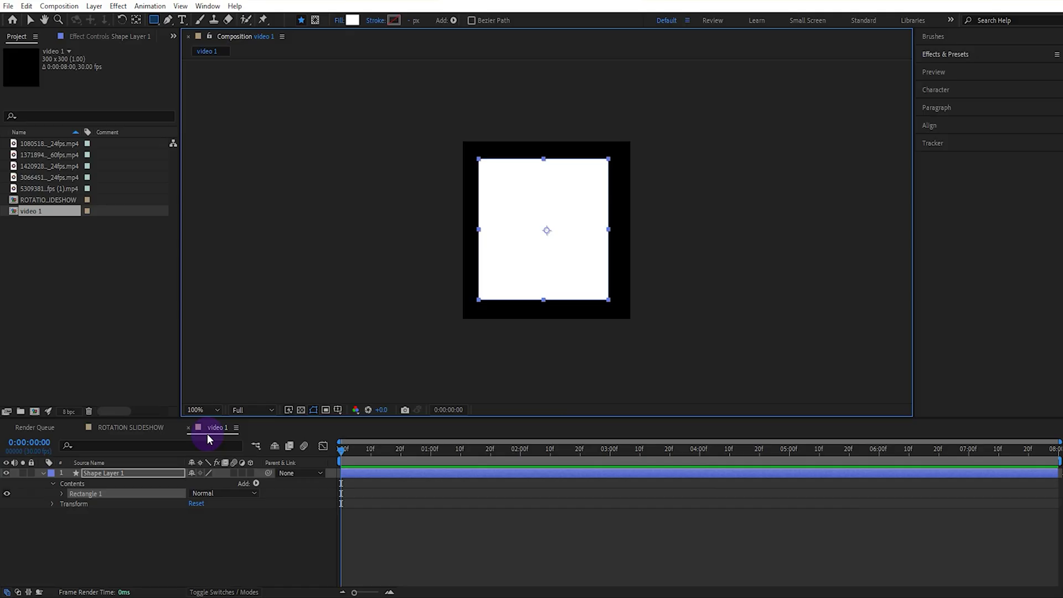
# Set the rectangle path size to 280×280 with Roundness 22.
pyautogui.click(62, 493)
pyautogui.click(72, 503)
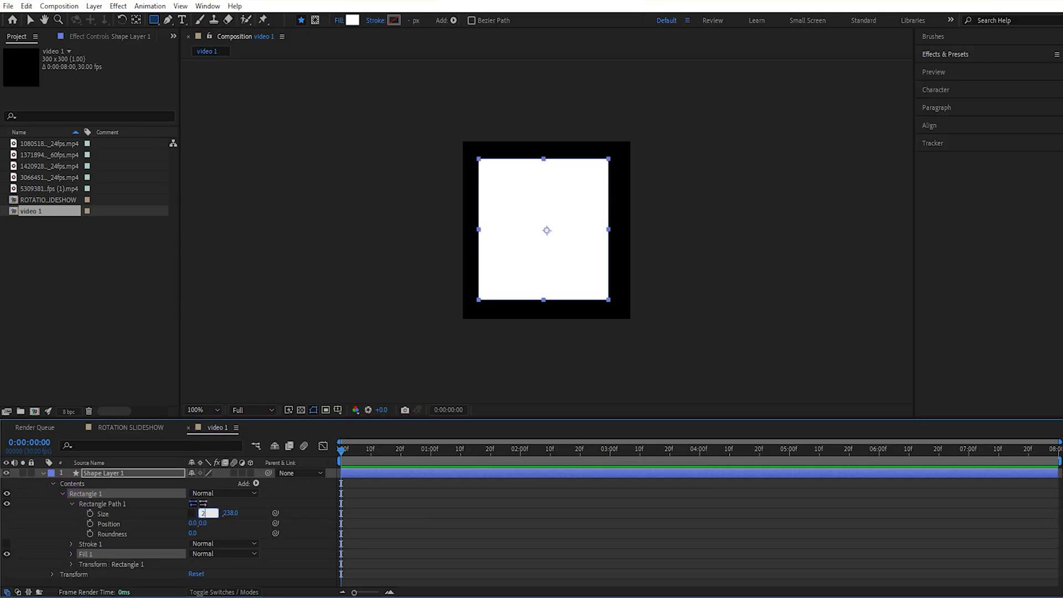
pyautogui.click(230, 513)
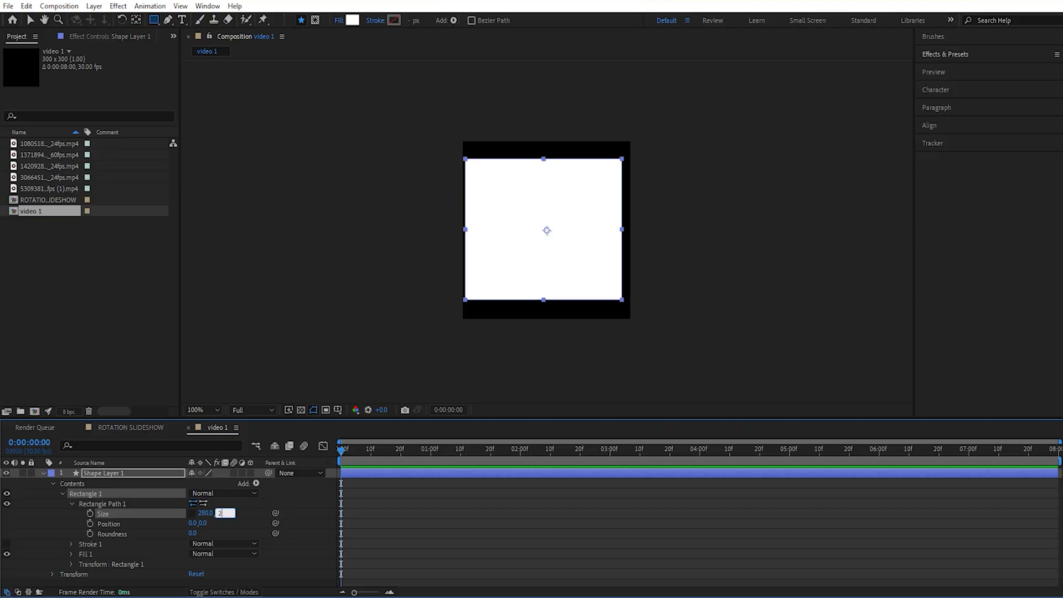
pyautogui.click(194, 534)
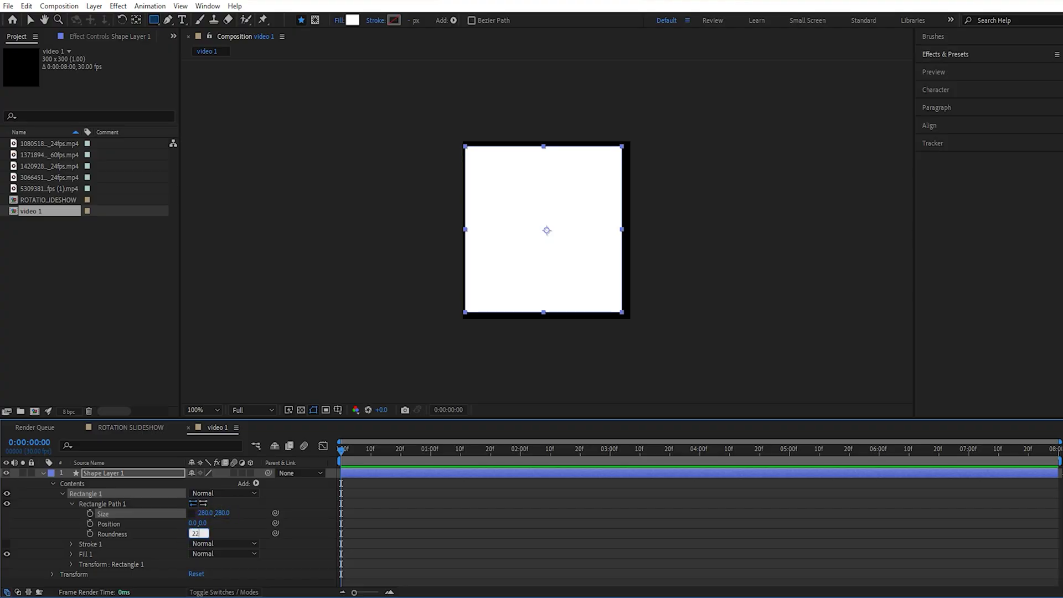
pyautogui.click(142, 477)
# Centre the rounded square horizontally and vertically in the composition.
pyautogui.press('v')
pyautogui.click(961, 130)
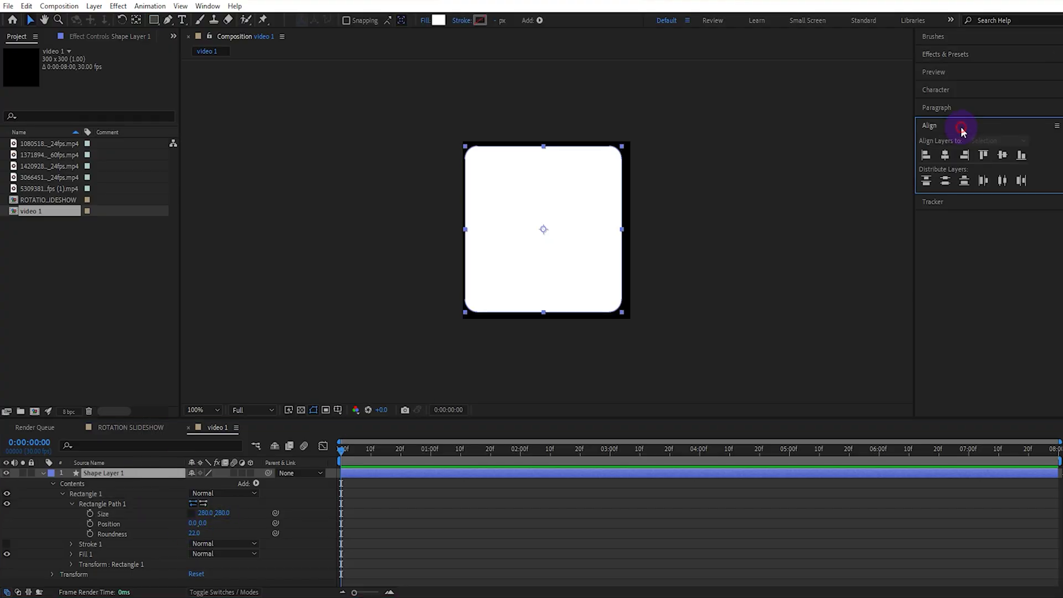
pyautogui.click(945, 155)
pyautogui.click(1002, 156)
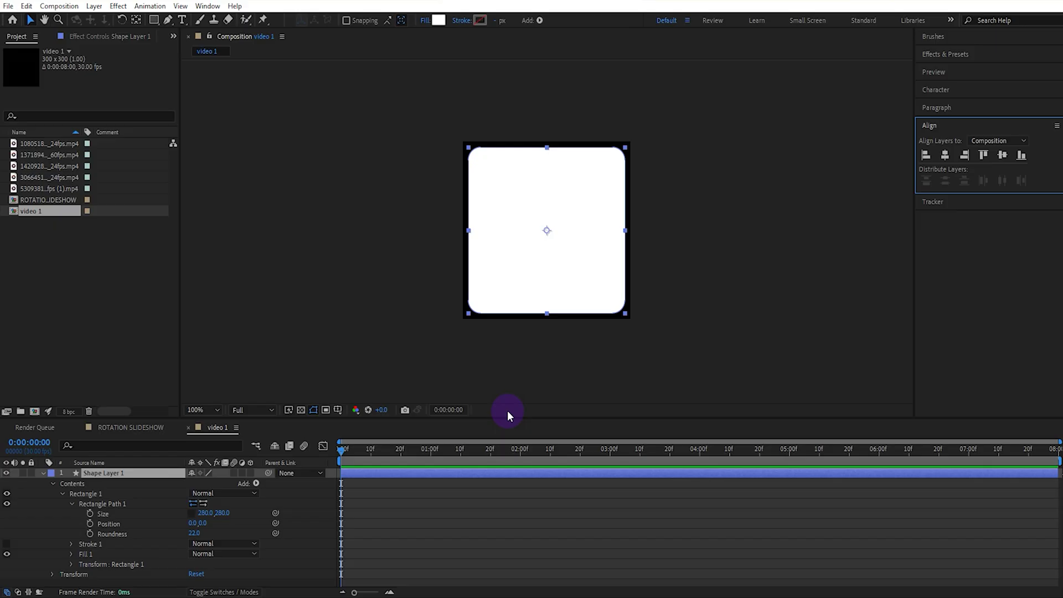
pyautogui.click(42, 473)
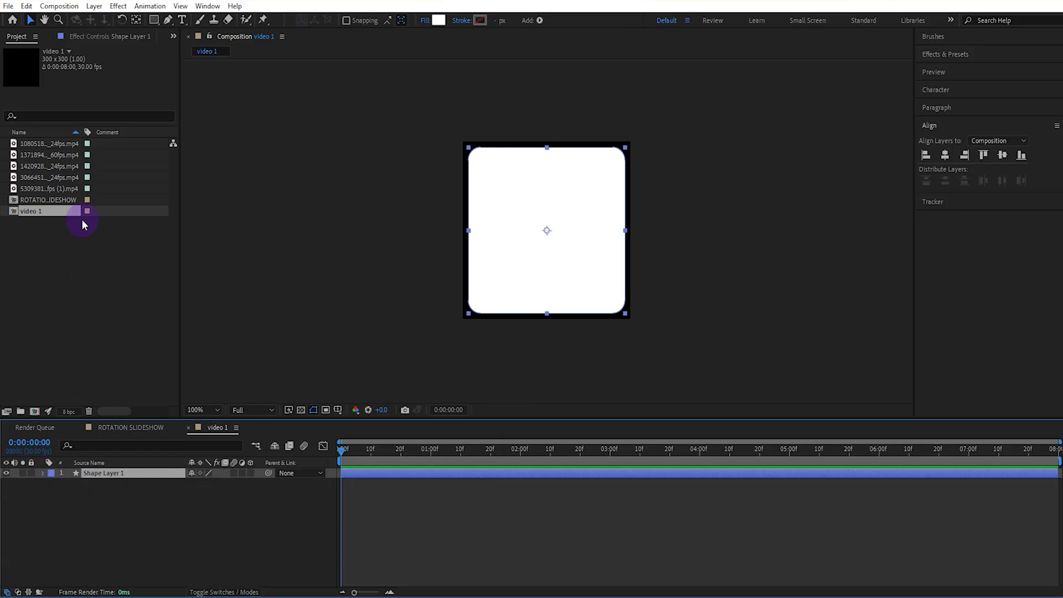
# Place the first car clip below Shape Layer 1 and set its Track Matte to Shape Layer 1.
pyautogui.moveTo(61, 145); pyautogui.dragTo(124, 480)
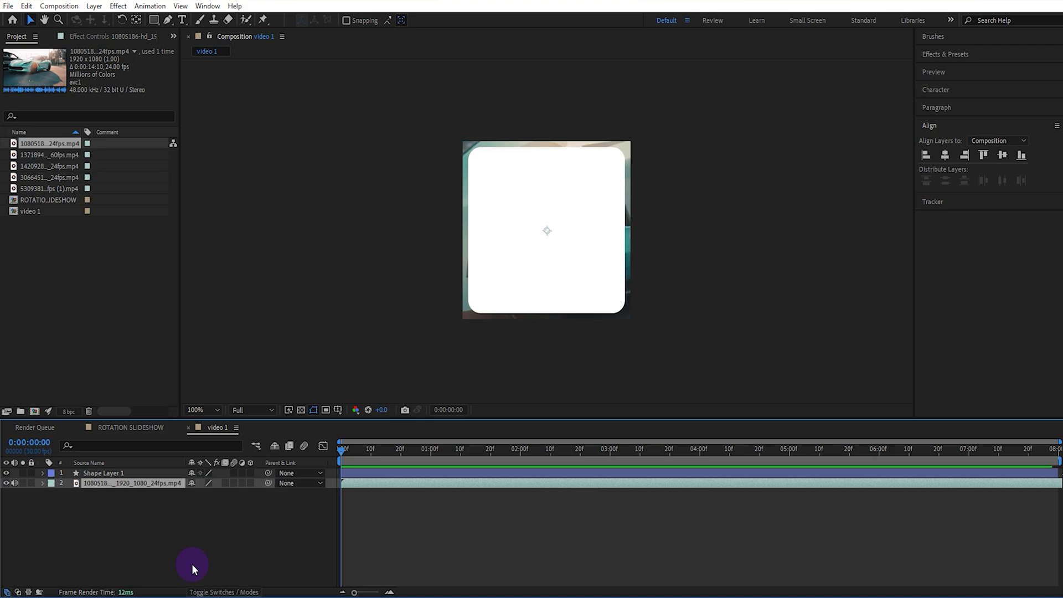
pyautogui.click(219, 591)
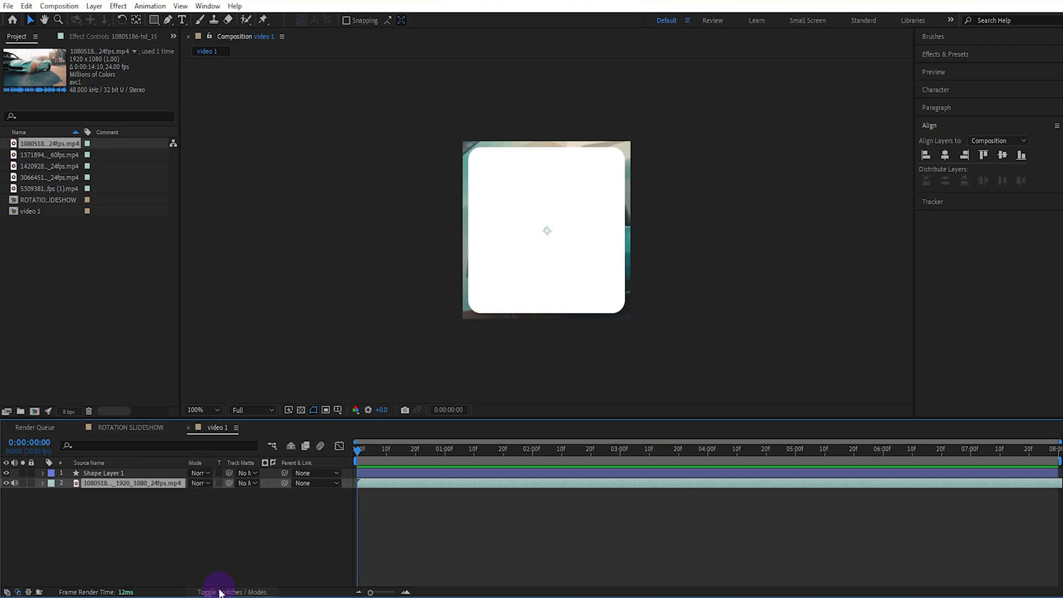
pyautogui.click(245, 483)
pyautogui.click(265, 514)
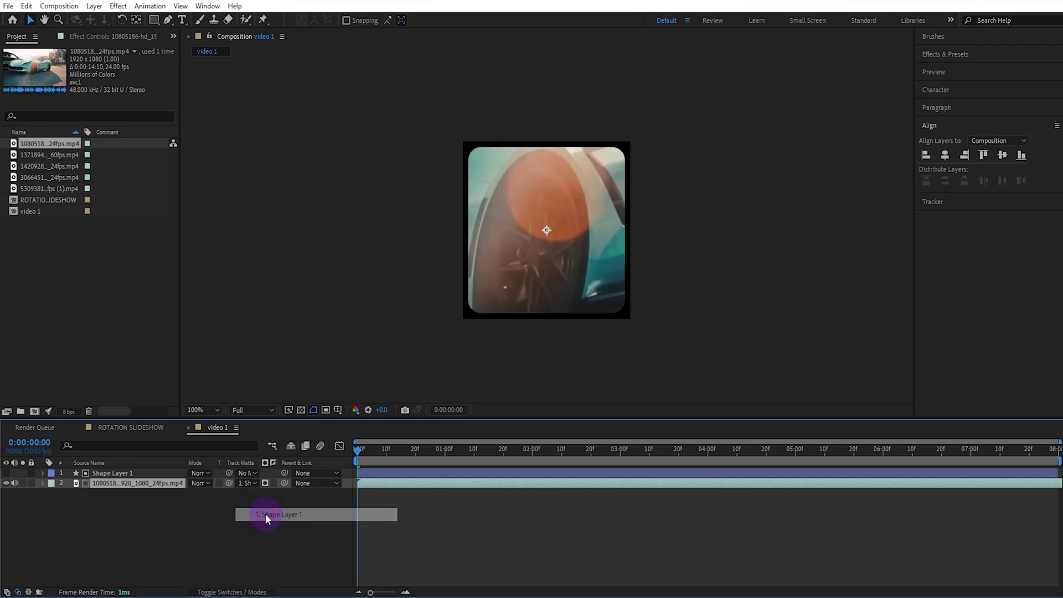
# Scale the car footage down to 27%.
pyautogui.press('s')
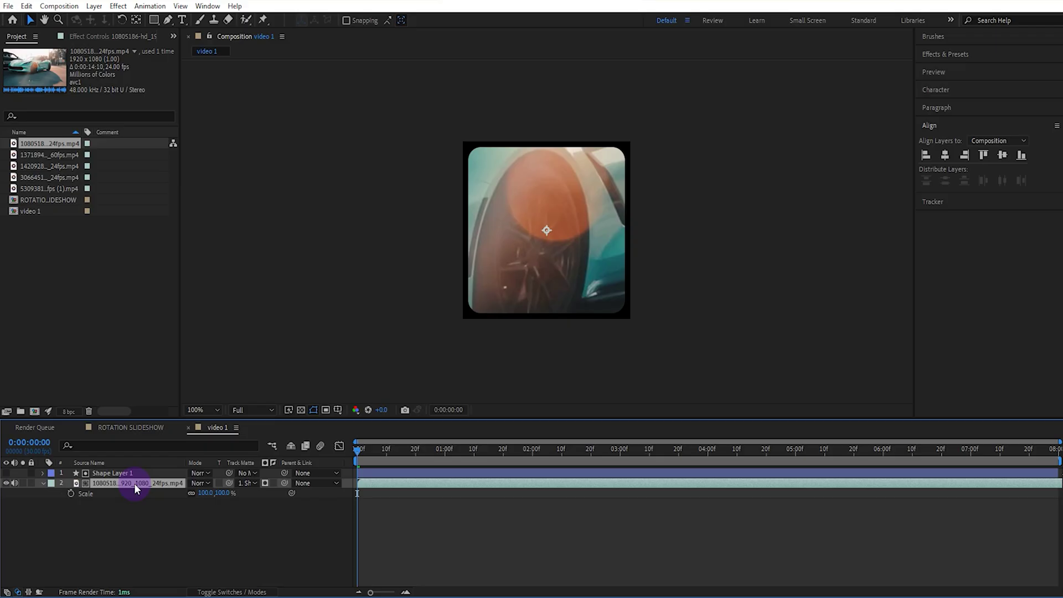
pyautogui.moveTo(226, 495)
pyautogui.mouseDown()
pyautogui.moveTo(187, 499)
pyautogui.moveTo(208, 499)
pyautogui.mouseUp()
pyautogui.click(218, 493)
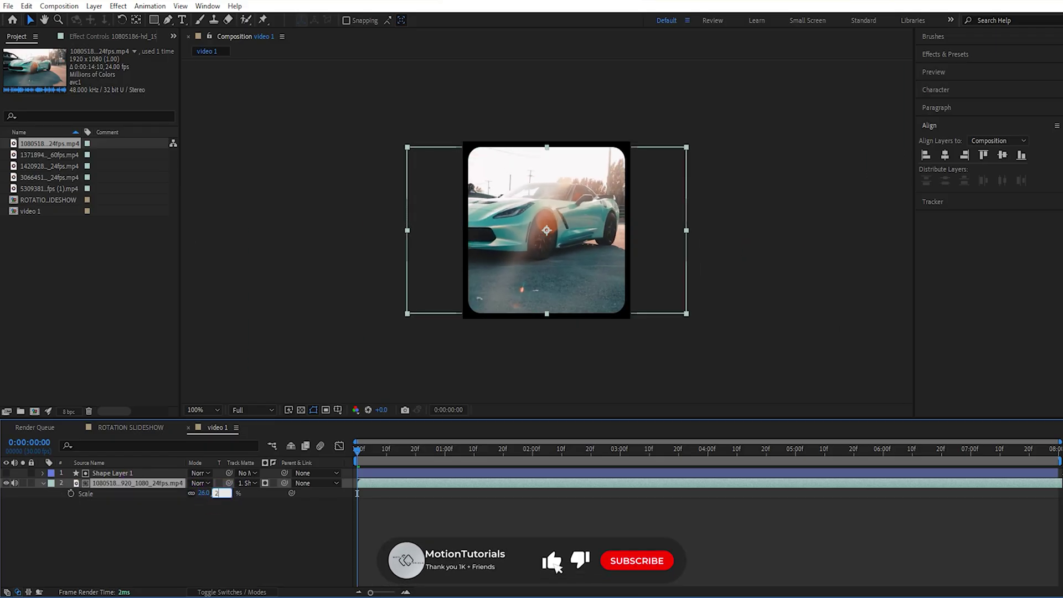
pyautogui.write('27')
pyautogui.press('Return')
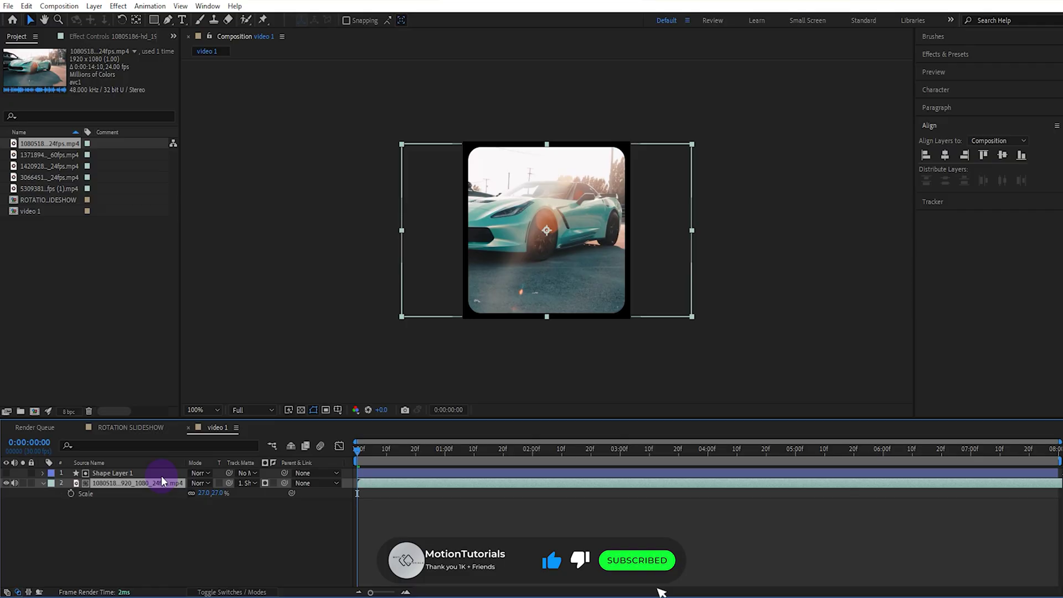
# Duplicate the rounded-square shape layer and rename the copy stroke.
pyautogui.click(146, 475)
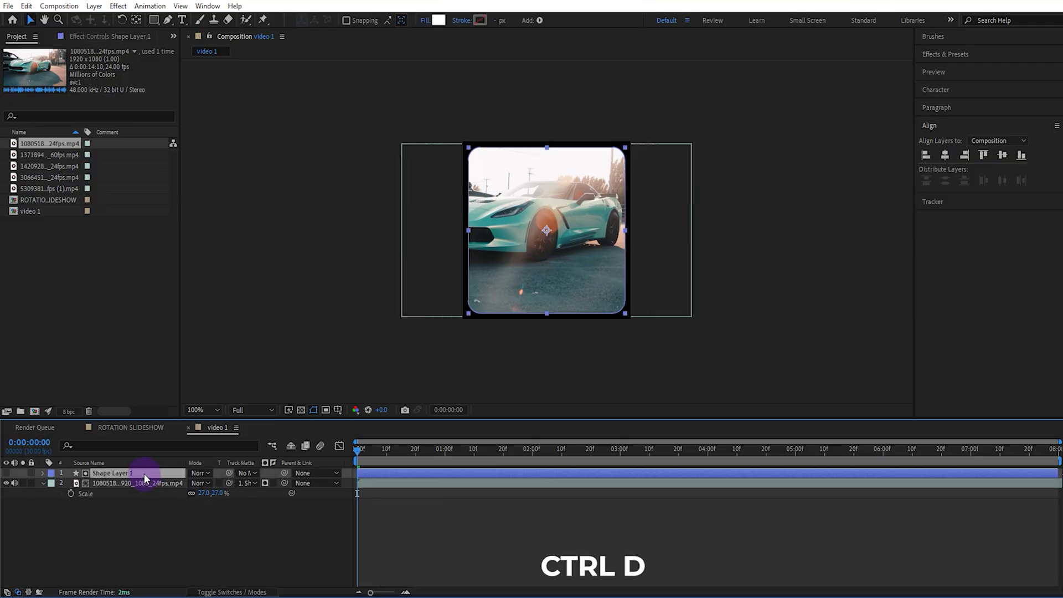
pyautogui.hotkey('ctrl', 'd')
pyautogui.rightClick(144, 473)
pyautogui.click(174, 439)
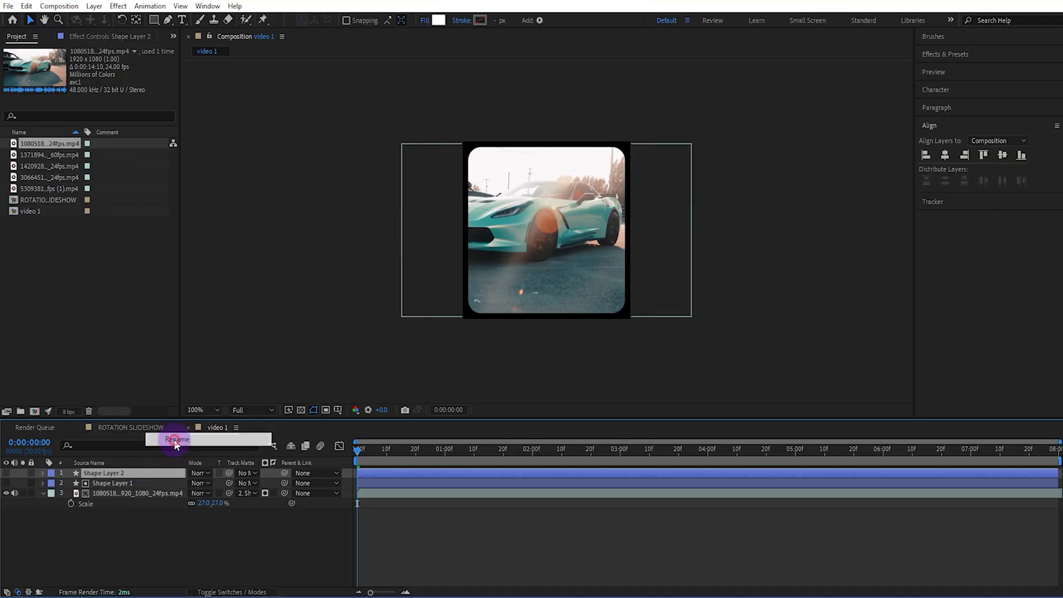
pyautogui.write('stroke')
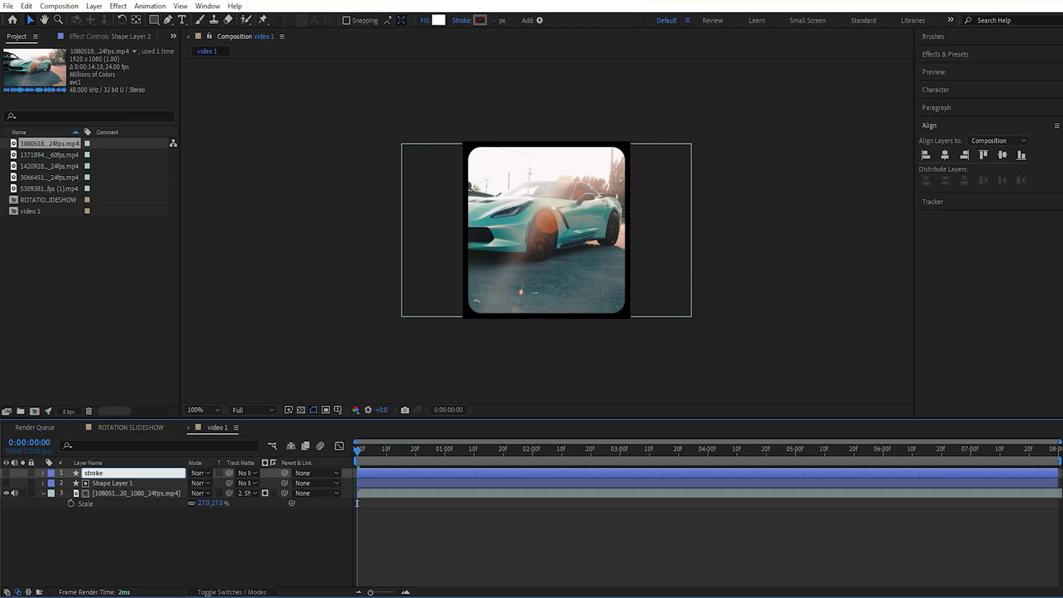
# Give the stroke layer no fill and a white 1 px outline.
pyautogui.click(427, 20)
pyautogui.click(480, 267)
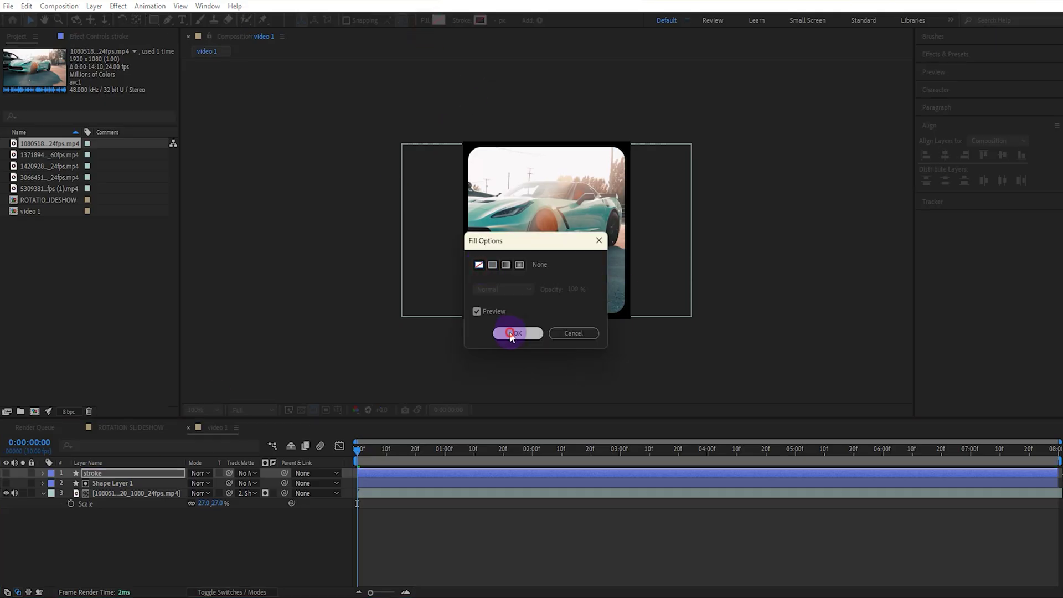
pyautogui.click(510, 331)
pyautogui.click(480, 20)
pyautogui.click(582, 379)
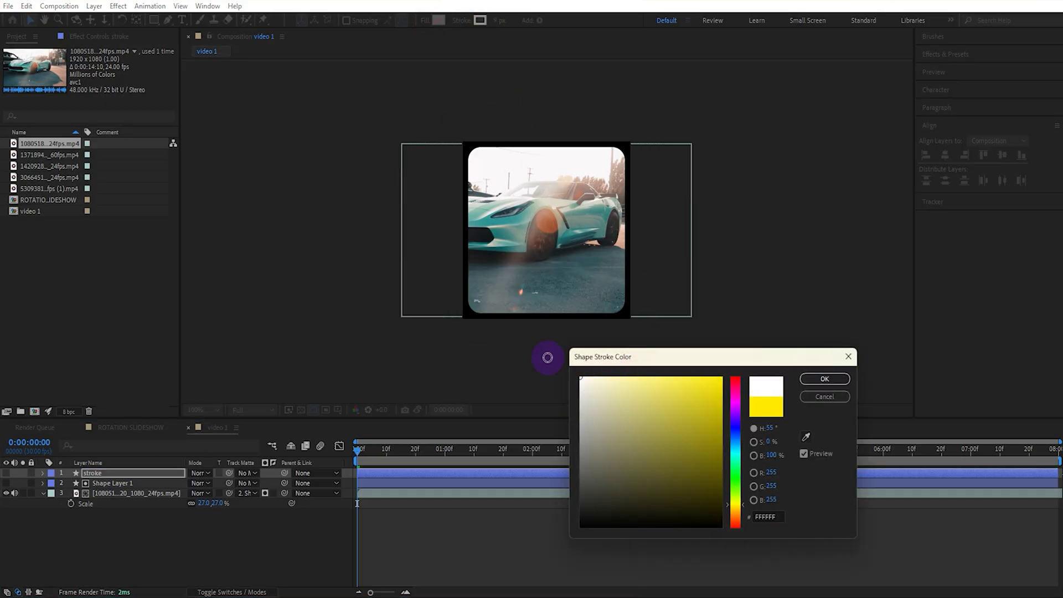
pyautogui.click(819, 381)
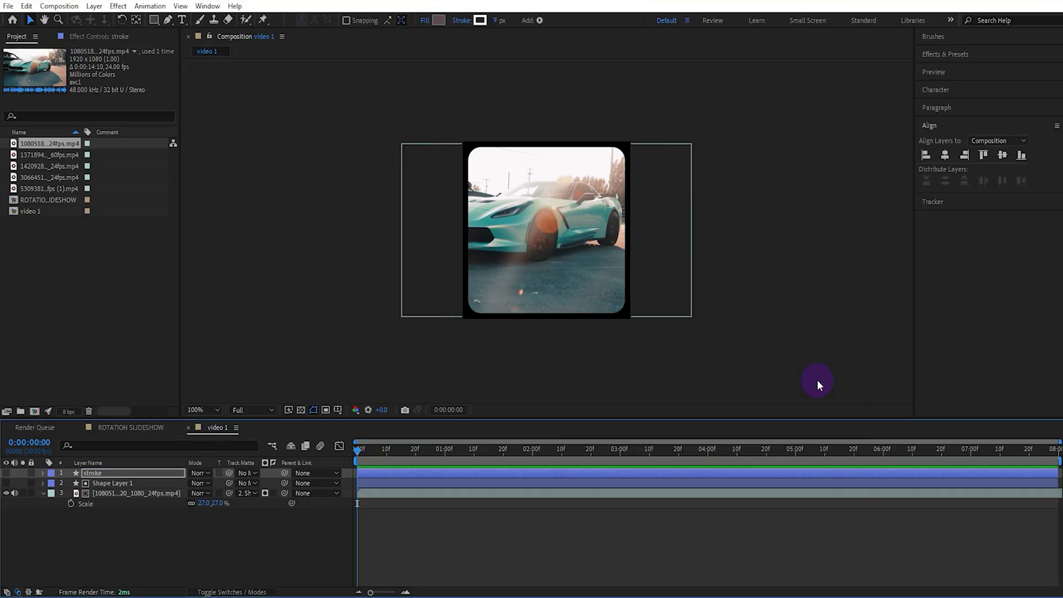
pyautogui.click(498, 20)
pyautogui.write('1')
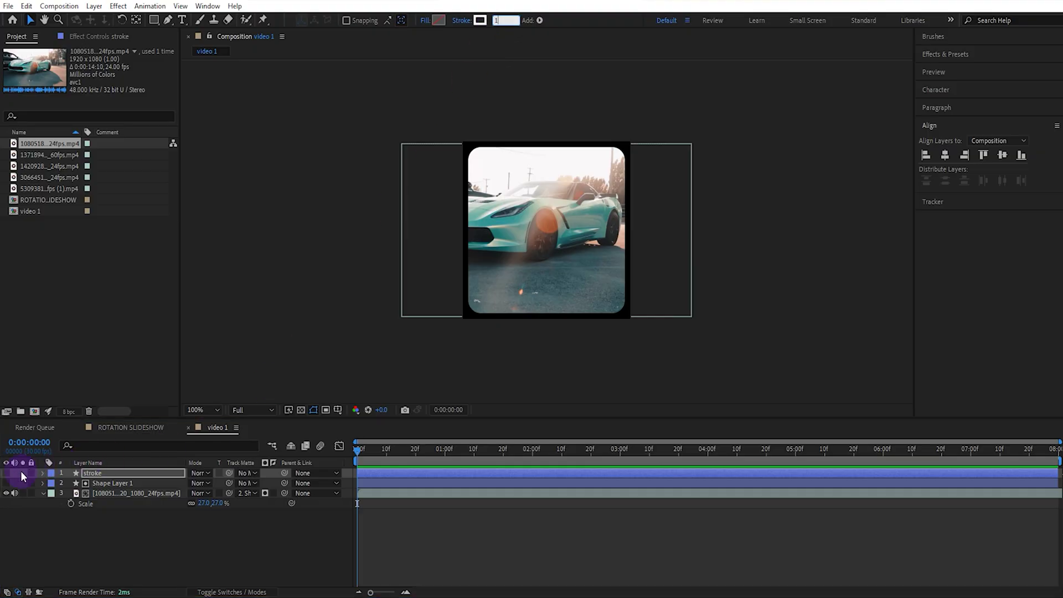
pyautogui.click(8, 479)
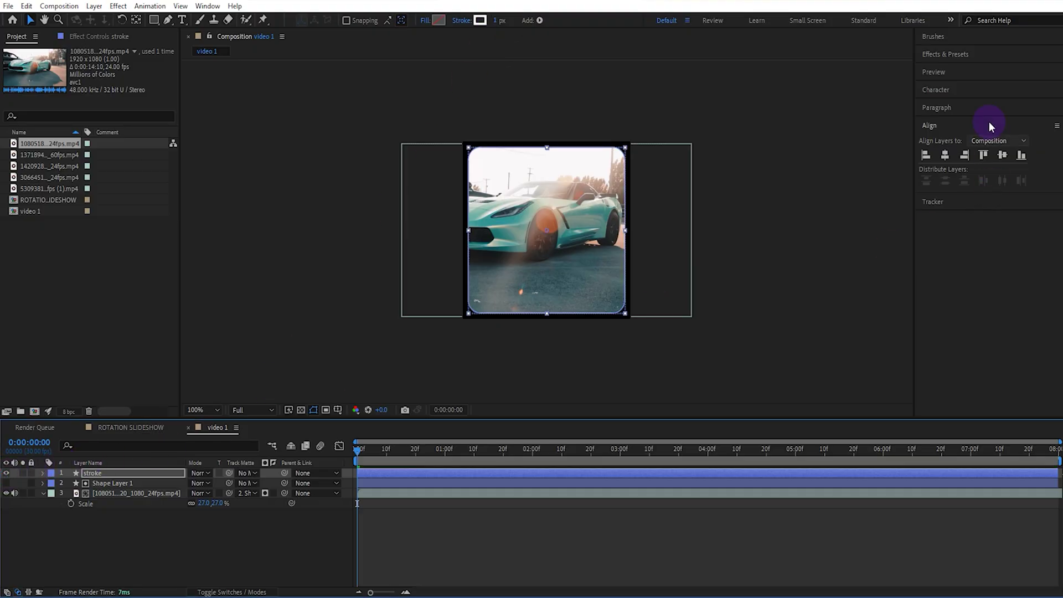
# Search Effects & Presets for glow and apply Glow to the stroke layer with radius 20.
pyautogui.click(969, 54)
pyautogui.click(963, 70)
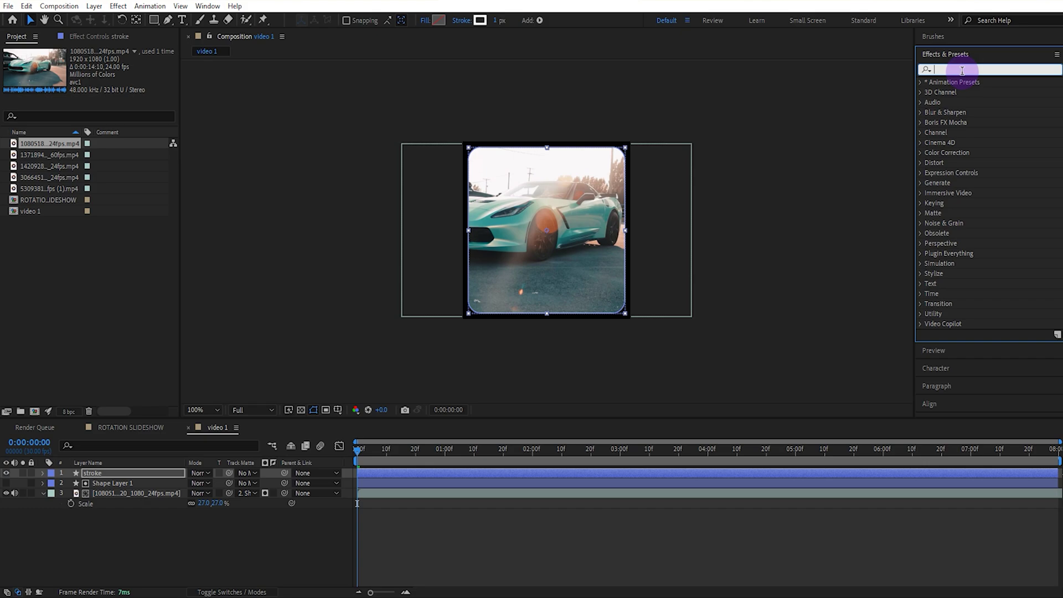
pyautogui.write('glow')
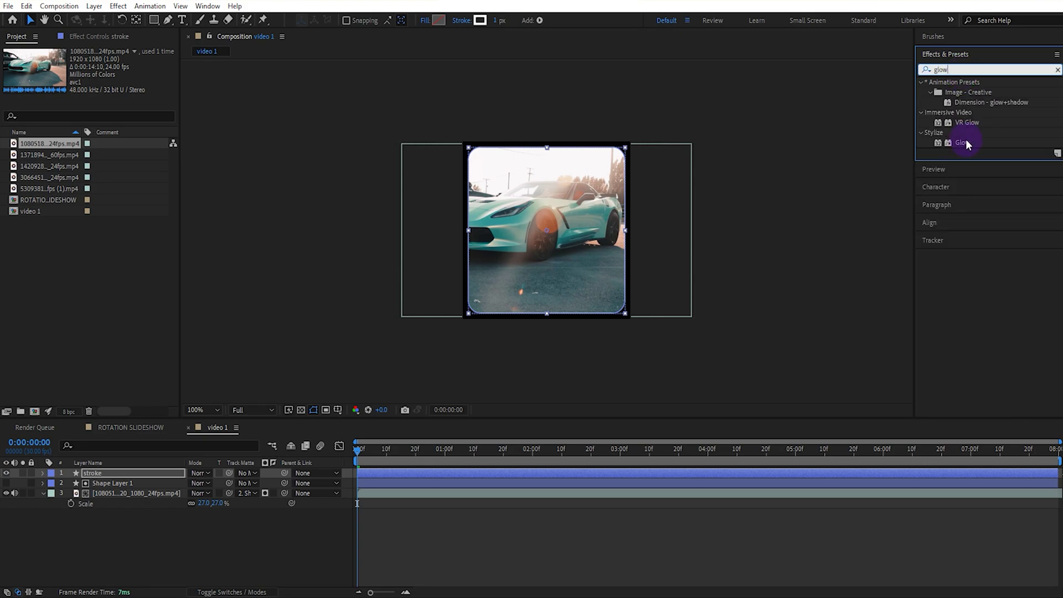
pyautogui.moveTo(964, 142)
pyautogui.mouseDown()
pyautogui.moveTo(327, 417)
pyautogui.moveTo(131, 473)
pyautogui.mouseUp()
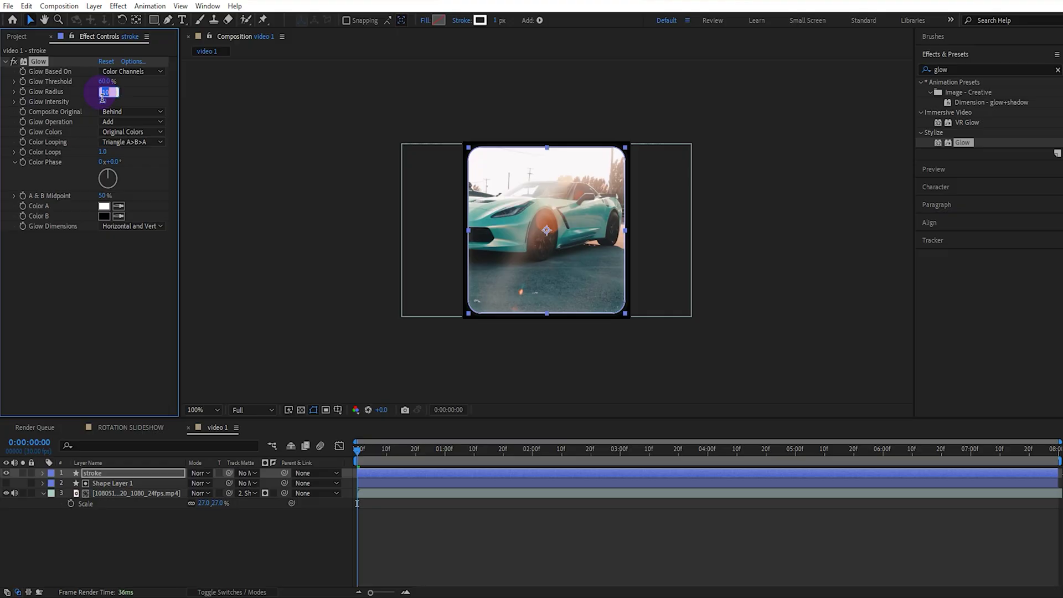
pyautogui.click(31, 44)
# Duplicate the video 1 composition to make video 2 through video 5.
pyautogui.click(61, 270)
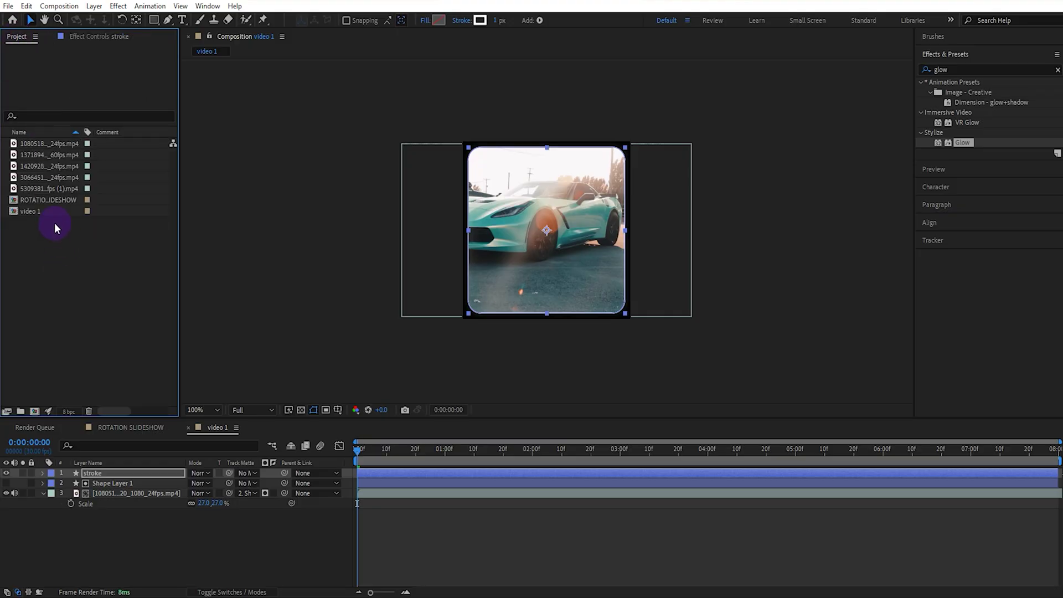
pyautogui.click(48, 209)
pyautogui.hotkey('ctrl', 'd')
pyautogui.hotkey('ctrl', 'd')
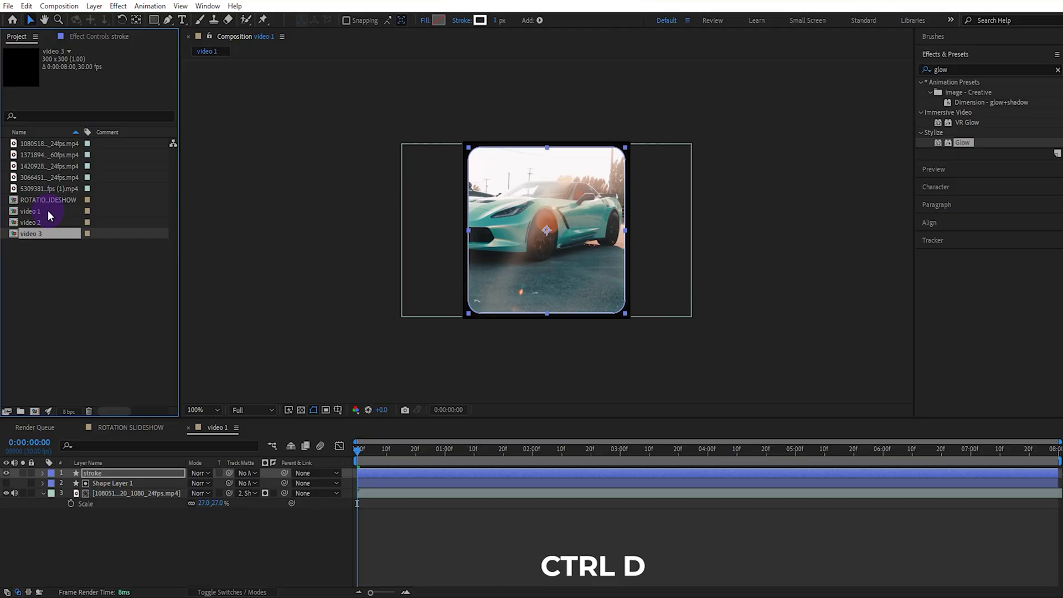
pyautogui.hotkey('ctrl', 'd')
pyautogui.hotkey('ctrl', 'd')
# Swap the white car clip into video 2 and the red car clip into video 3.
pyautogui.doubleClick(45, 221)
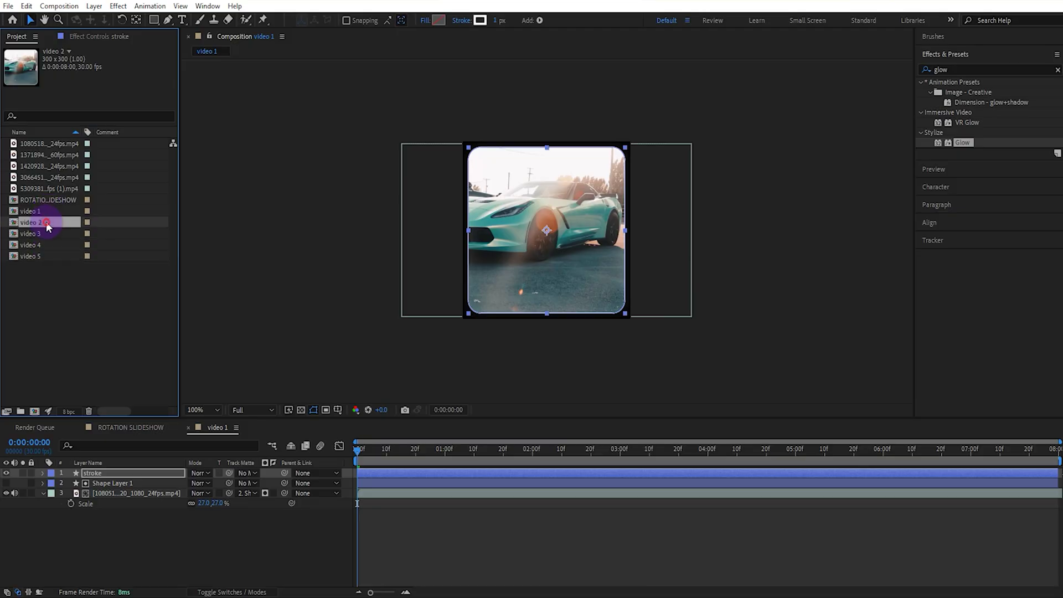
pyautogui.click(105, 489)
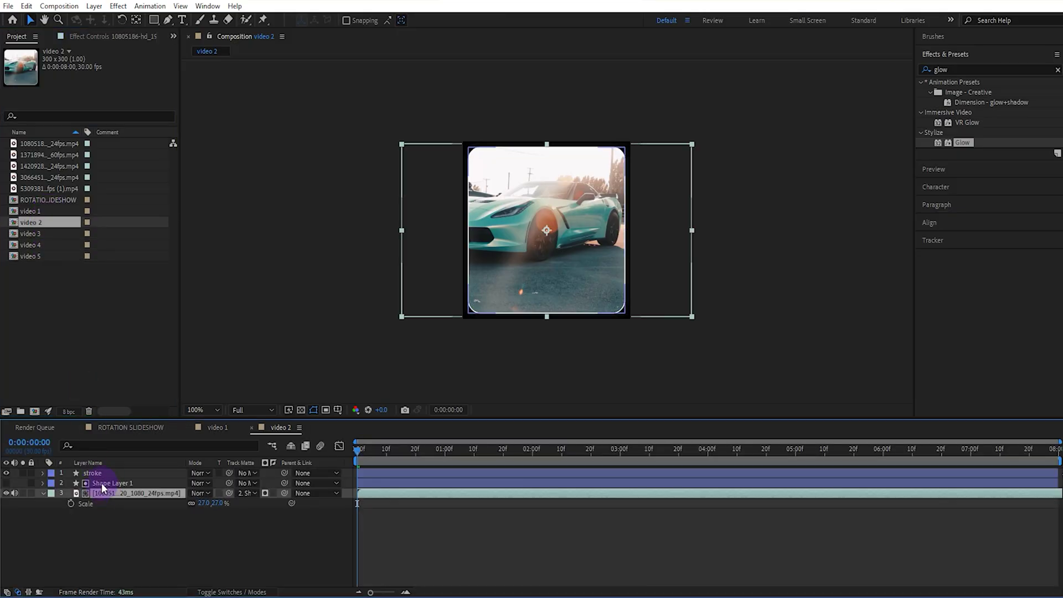
pyautogui.click(61, 155)
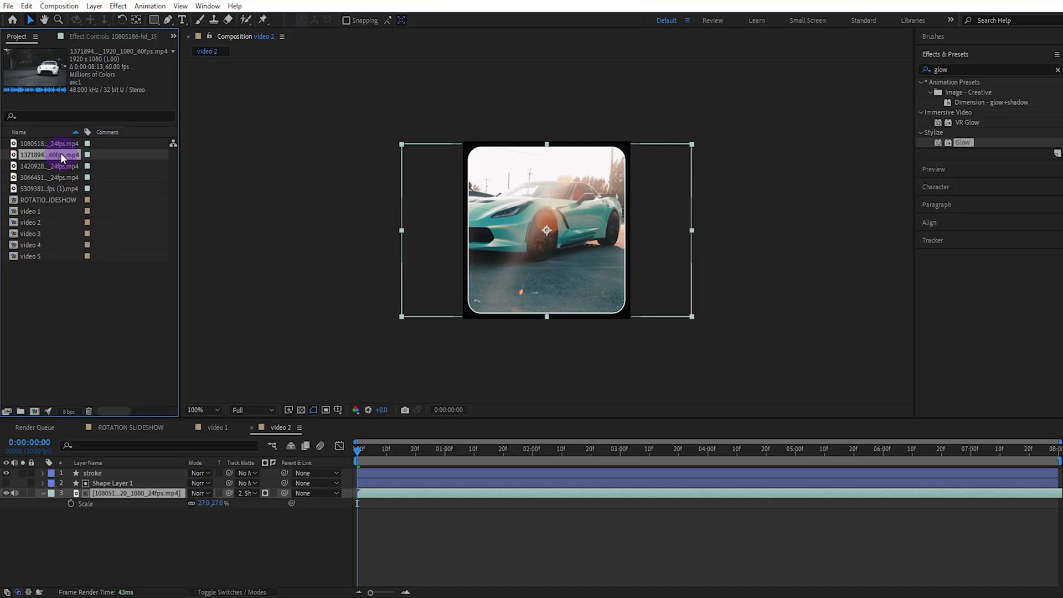
pyautogui.press('alt')
pyautogui.moveTo(61, 153); pyautogui.dragTo(135, 493)
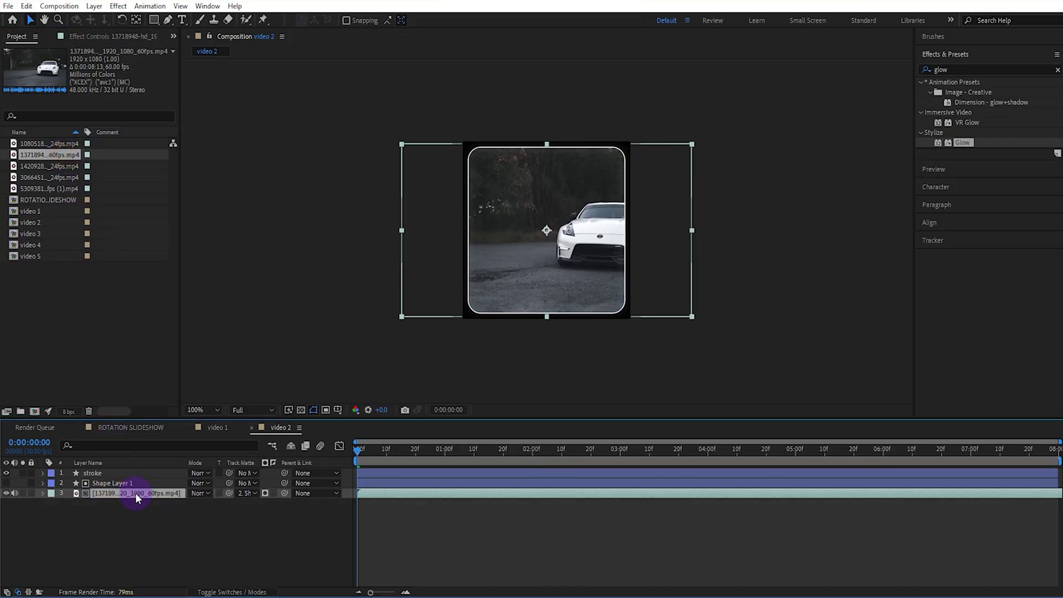
pyautogui.doubleClick(55, 234)
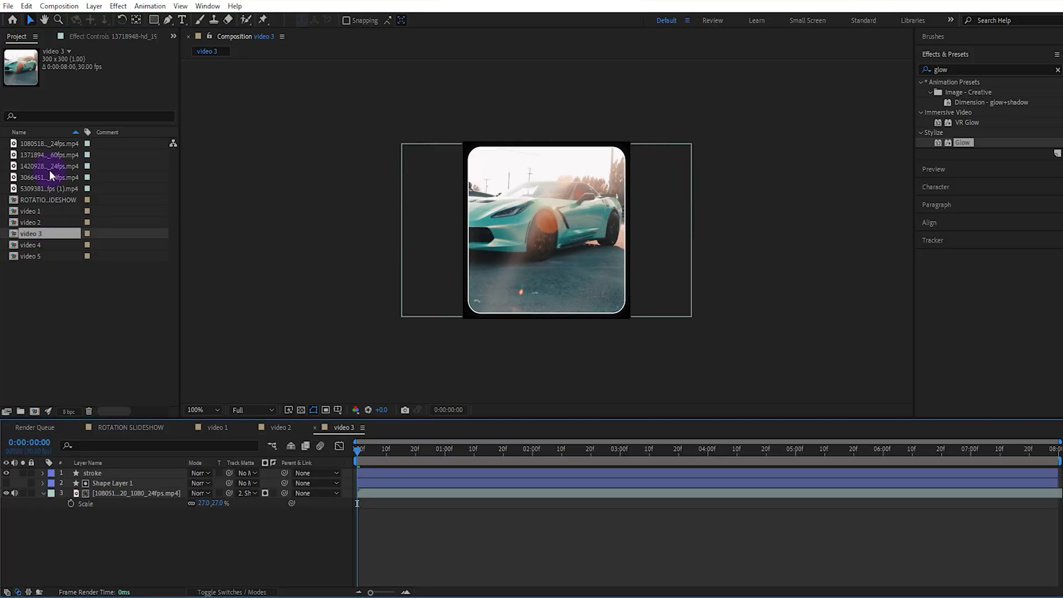
pyautogui.moveTo(48, 165); pyautogui.dragTo(115, 474)
pyautogui.moveTo(57, 163); pyautogui.dragTo(120, 489)
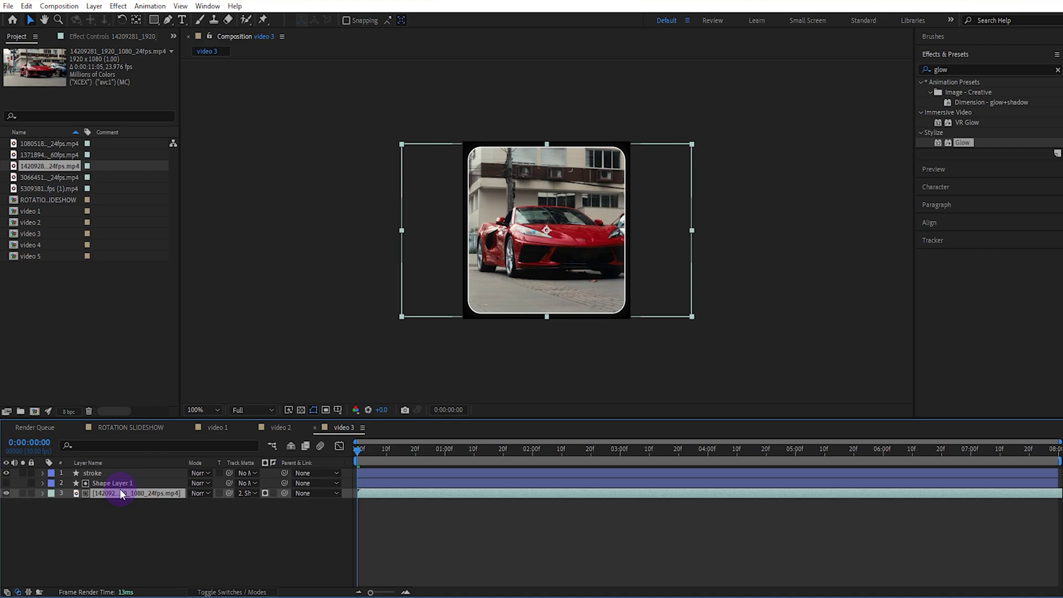
# Swap the blue car into video 4 and the orange car into video 5, scaling both up.
pyautogui.doubleClick(62, 244)
pyautogui.click(114, 494)
pyautogui.moveTo(59, 177); pyautogui.dragTo(118, 493)
pyautogui.moveTo(548, 288); pyautogui.dragTo(387, 304)
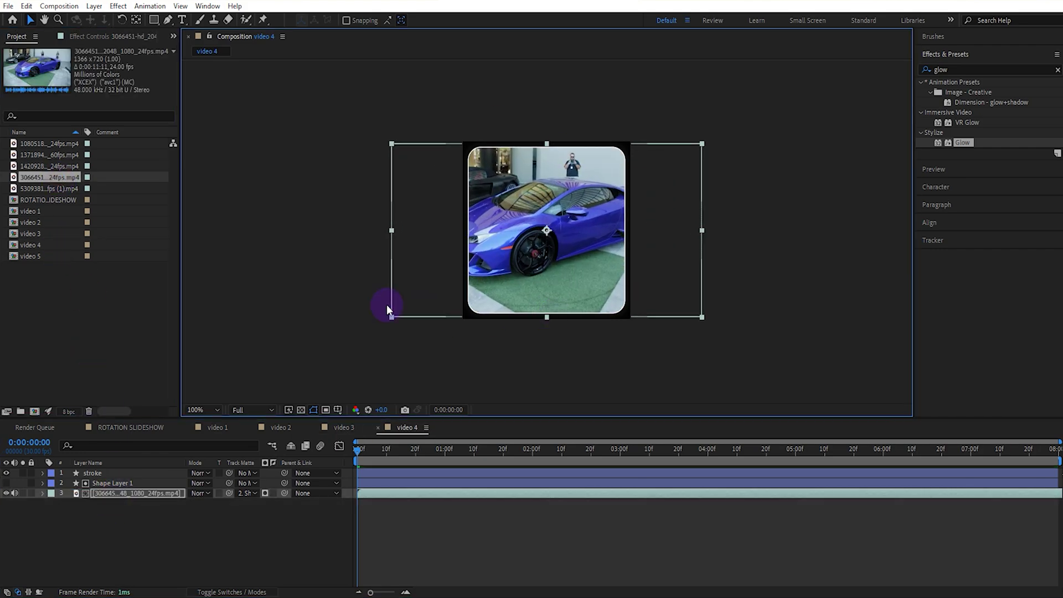
pyautogui.doubleClick(64, 256)
pyautogui.click(62, 188)
pyautogui.moveTo(62, 188); pyautogui.dragTo(145, 492)
pyautogui.moveTo(547, 287); pyautogui.dragTo(425, 403)
# Close the video 1–5 composition tabs, returning to ROTATION SLIDESHOW.
pyautogui.click(344, 428)
pyautogui.click(281, 428)
pyautogui.click(217, 427)
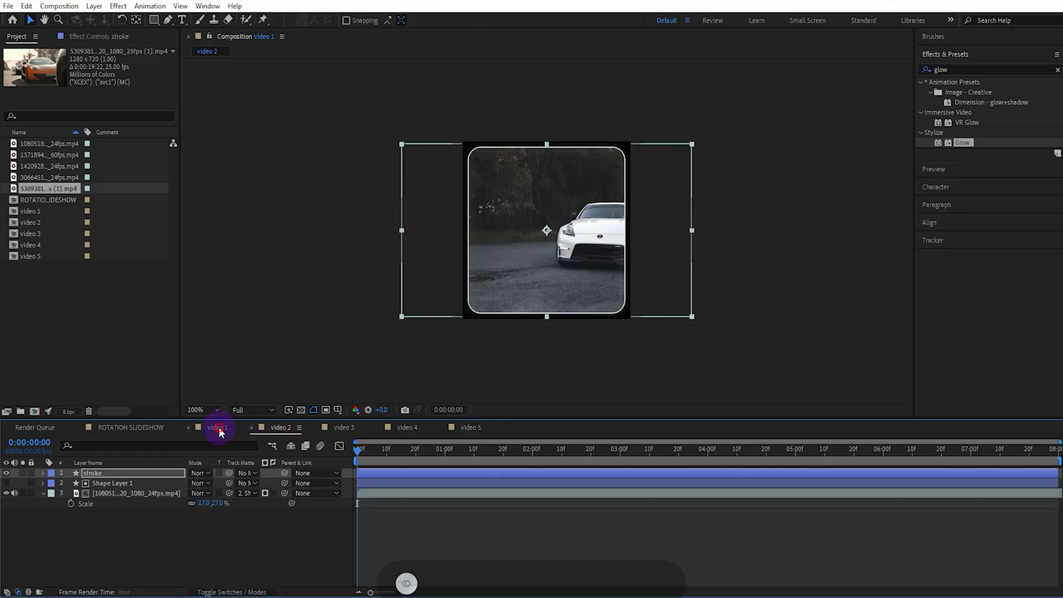
pyautogui.click(188, 428)
pyautogui.click(188, 428)
pyautogui.click(189, 428)
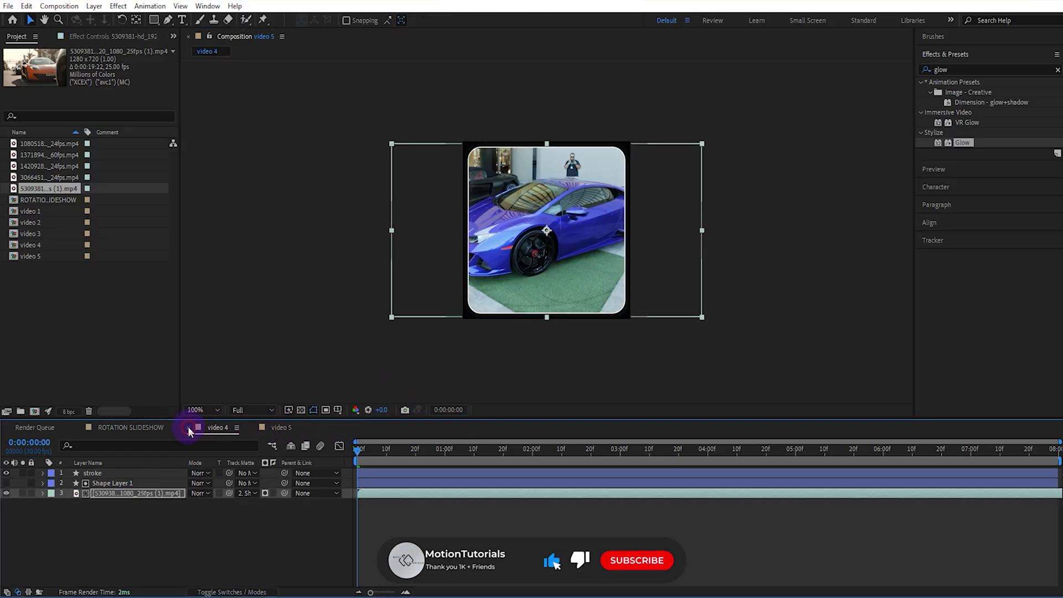
pyautogui.click(189, 428)
pyautogui.click(189, 428)
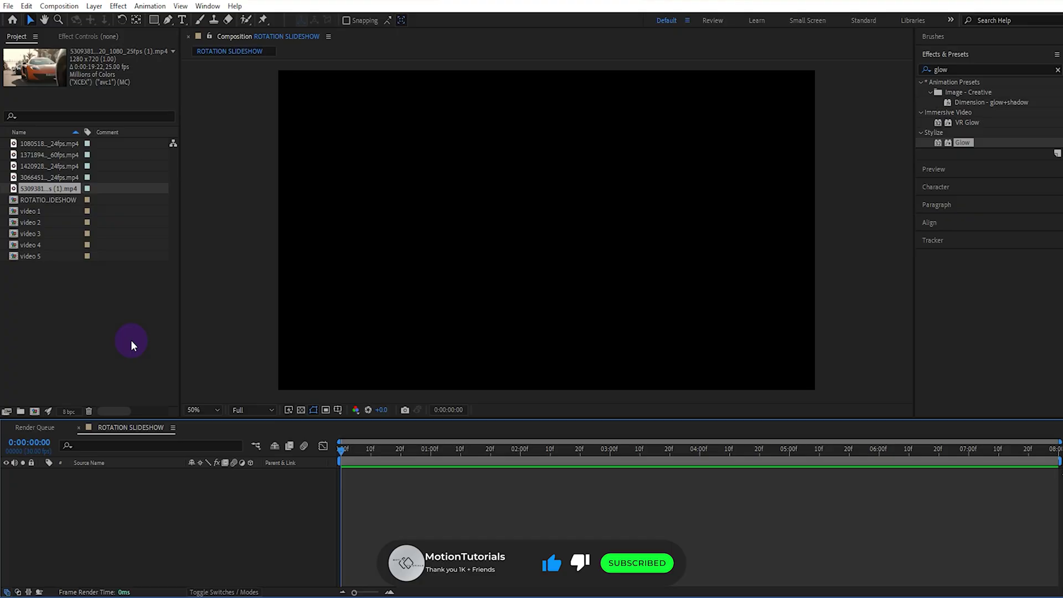
# Show the title/action safe guides and draw a circle at the composition's centre with the Ellipse tool.
pyautogui.click(120, 313)
pyautogui.click(338, 410)
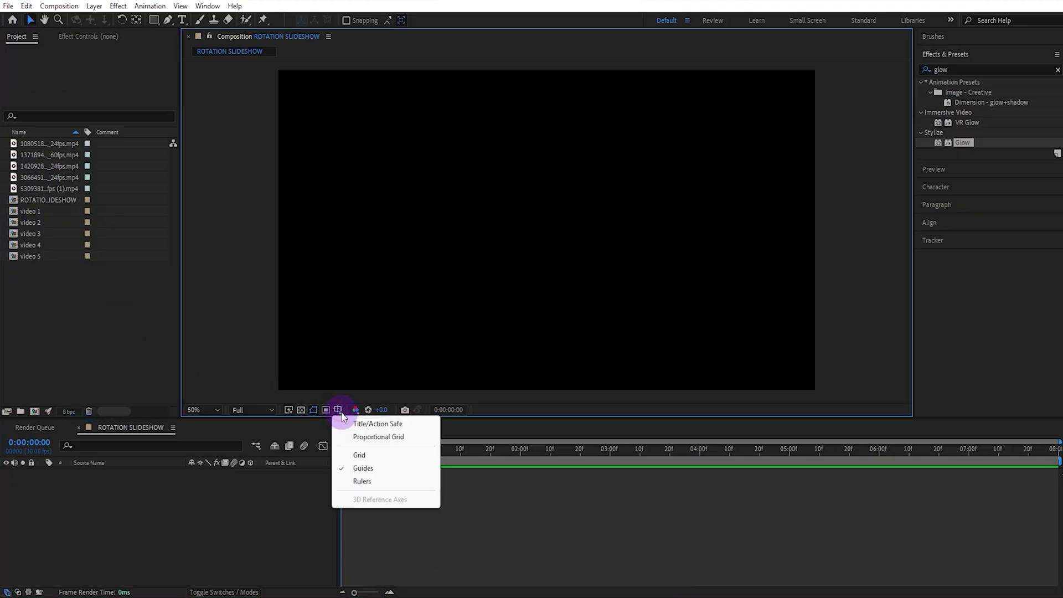
pyautogui.click(355, 424)
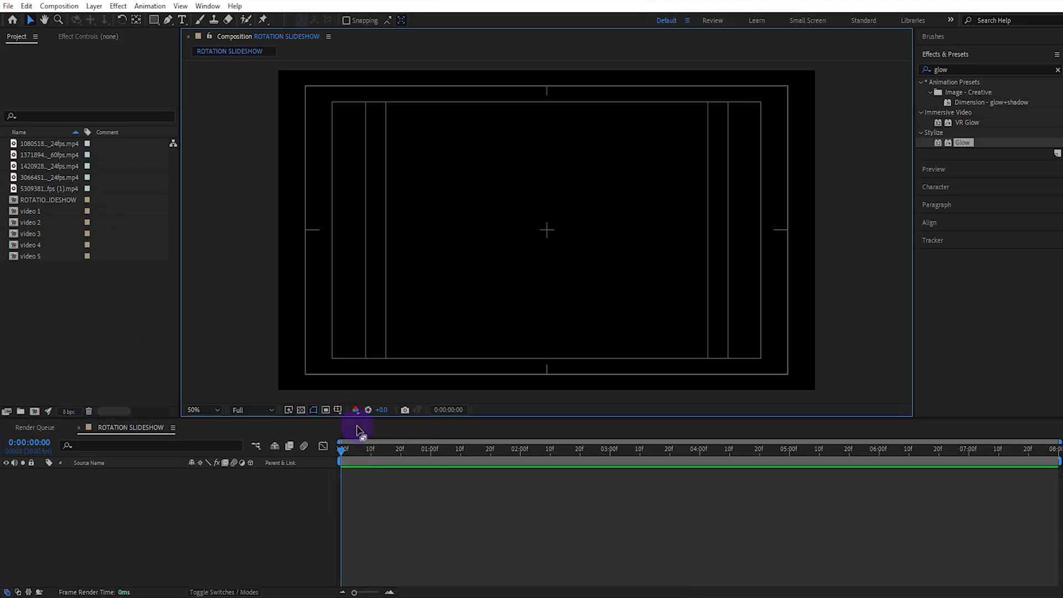
pyautogui.click(154, 20)
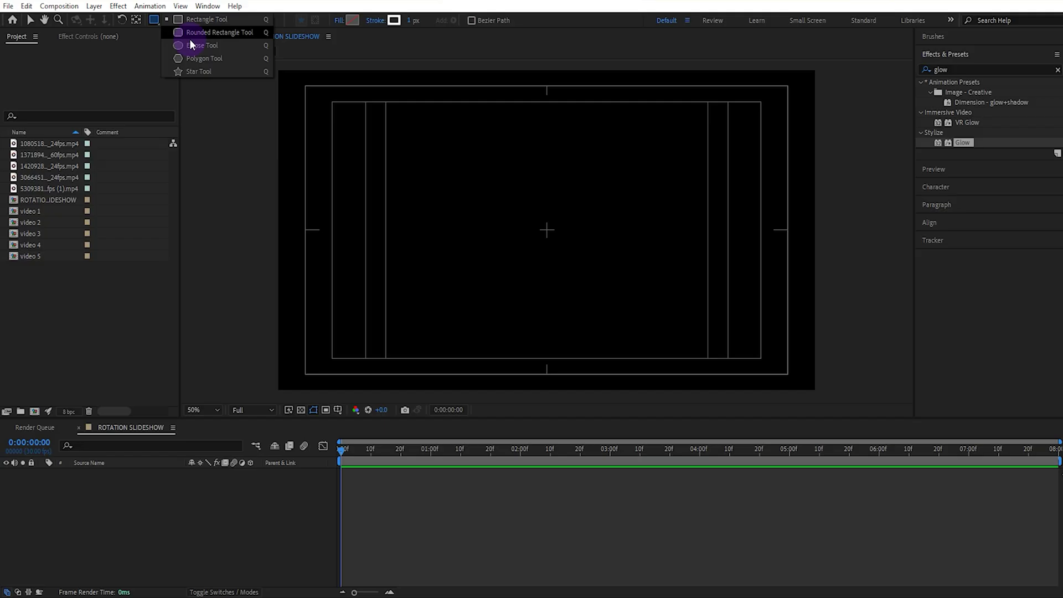
pyautogui.click(200, 45)
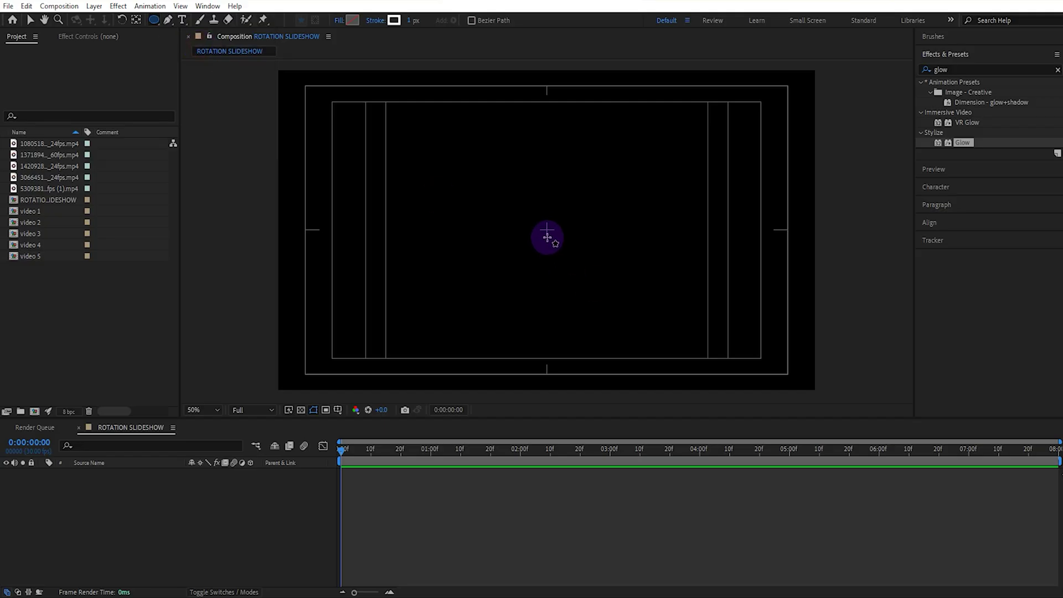
pyautogui.moveTo(546, 230)
pyautogui.mouseDown()
pyautogui.moveTo(611, 327)
pyautogui.moveTo(604, 317)
pyautogui.mouseUp()
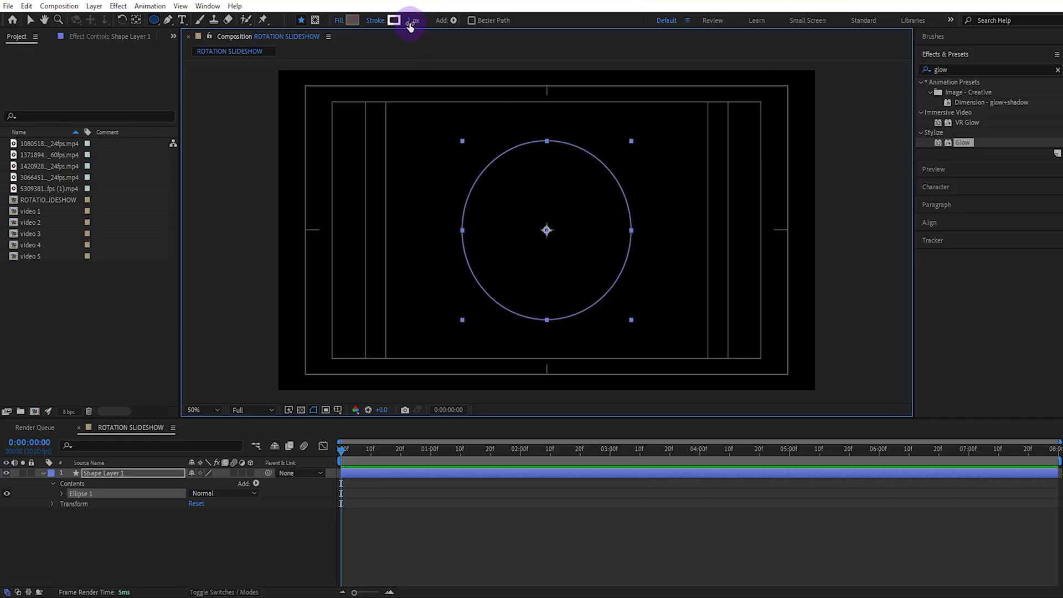
# Give the circle an 11 px stroke, lock its layer, and hide the safe guides.
pyautogui.moveTo(410, 25); pyautogui.dragTo(417, 23)
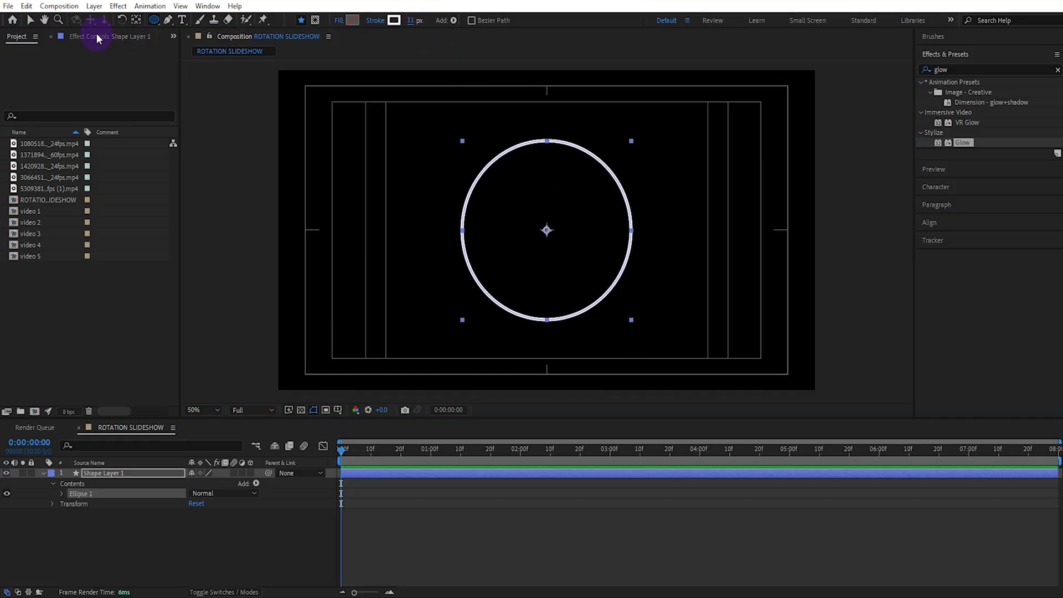
pyautogui.click(30, 21)
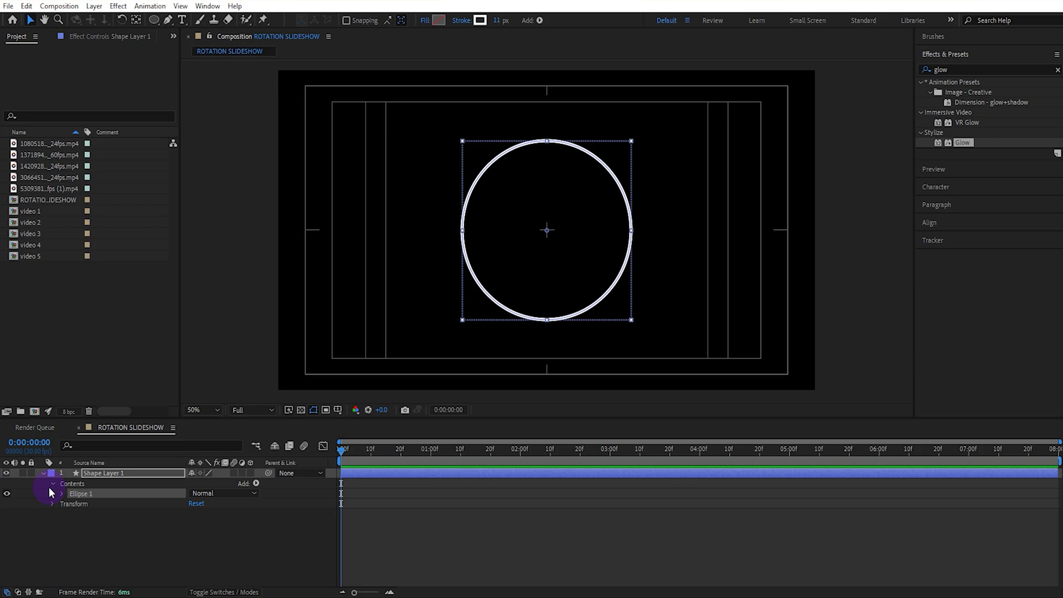
pyautogui.click(30, 473)
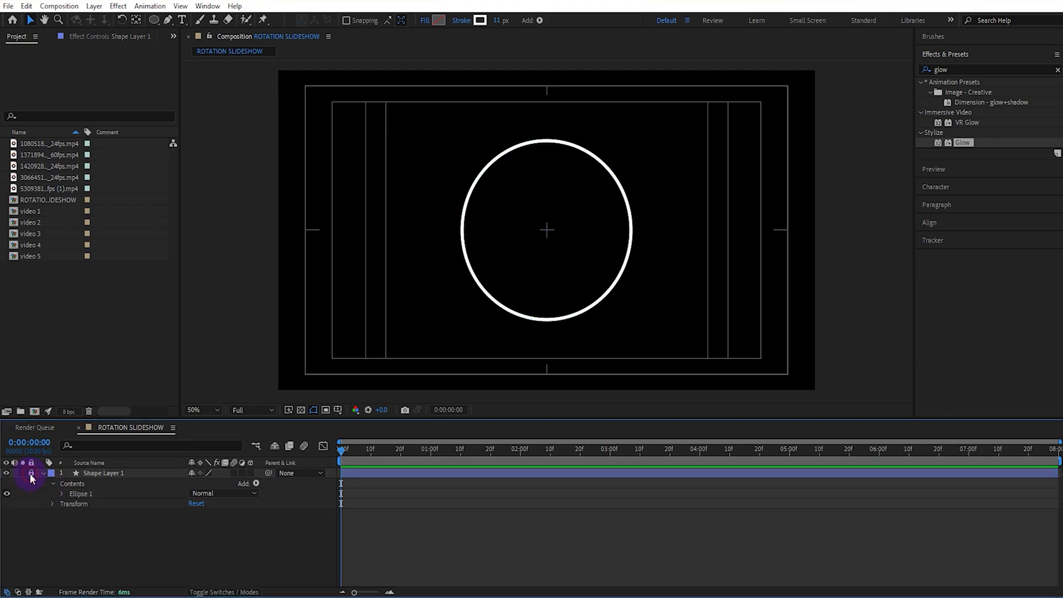
pyautogui.click(338, 410)
pyautogui.click(354, 423)
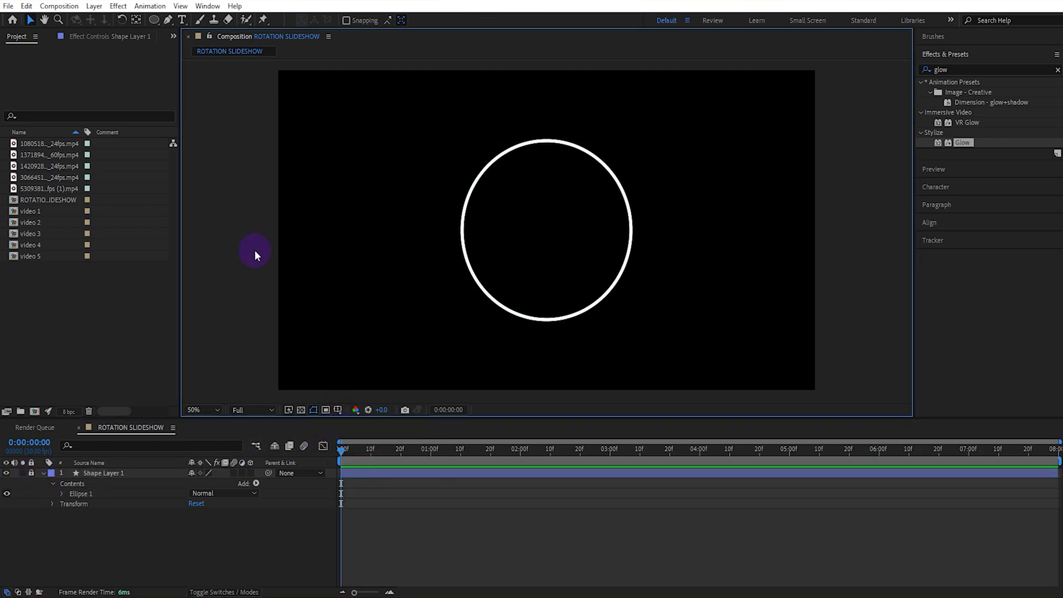
# Add Null 1, centre its anchor point with Ctrl+Alt+Home, and align it to the composition centre.
pyautogui.rightClick(229, 215)
pyautogui.moveTo(247, 220)
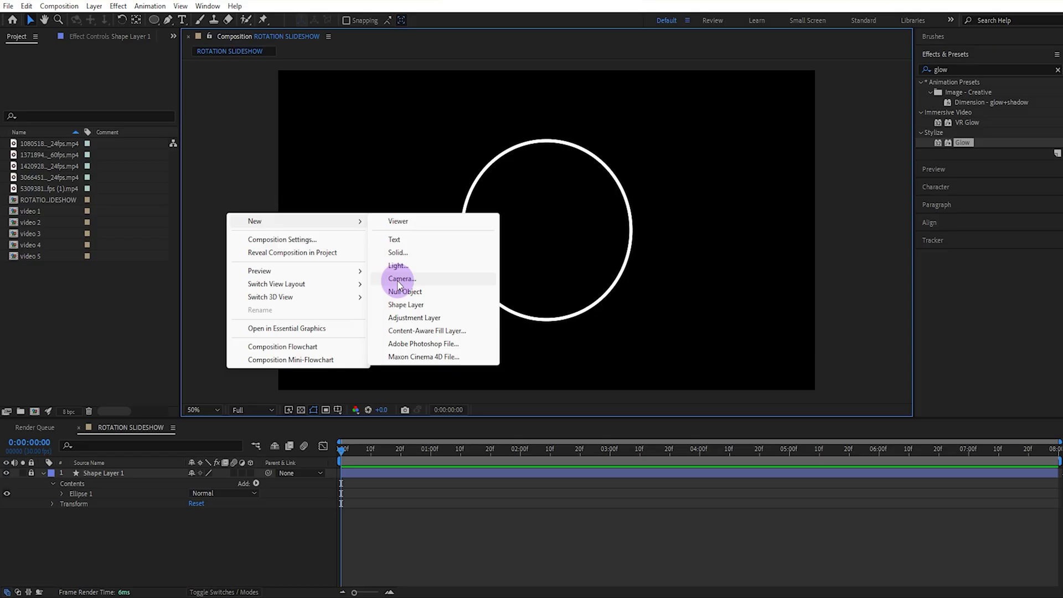
pyautogui.click(400, 291)
pyautogui.click(135, 470)
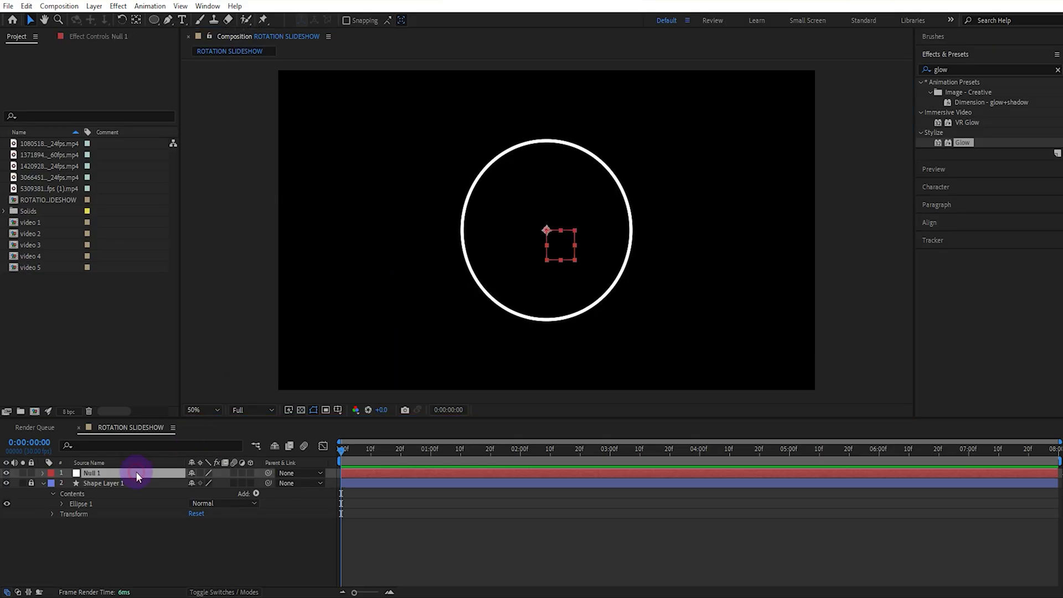
pyautogui.hotkey('ctrl', 'alt', 'Home')
pyautogui.click(930, 223)
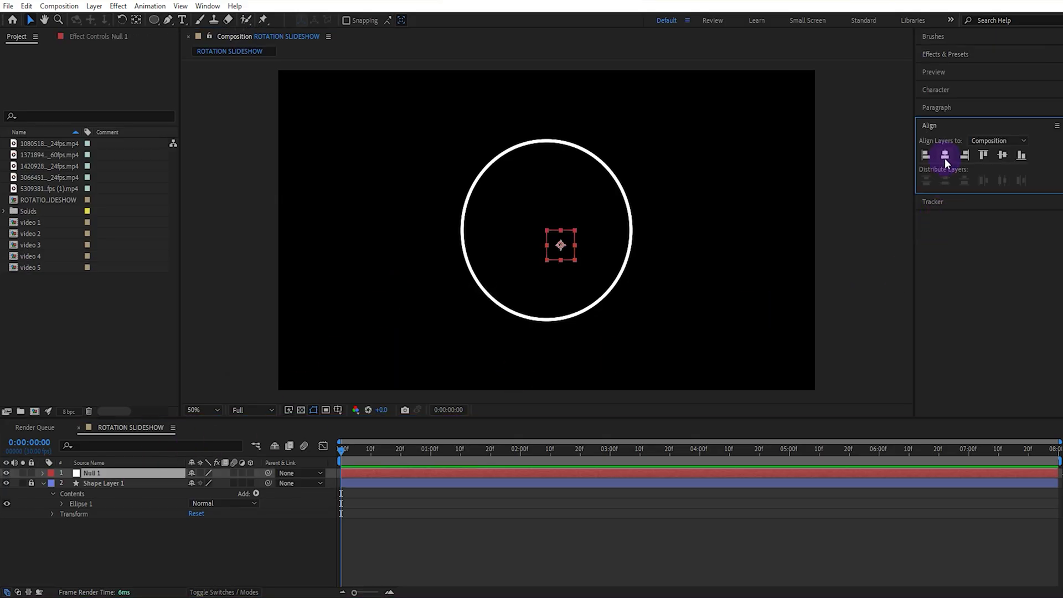
pyautogui.click(944, 155)
pyautogui.click(1003, 155)
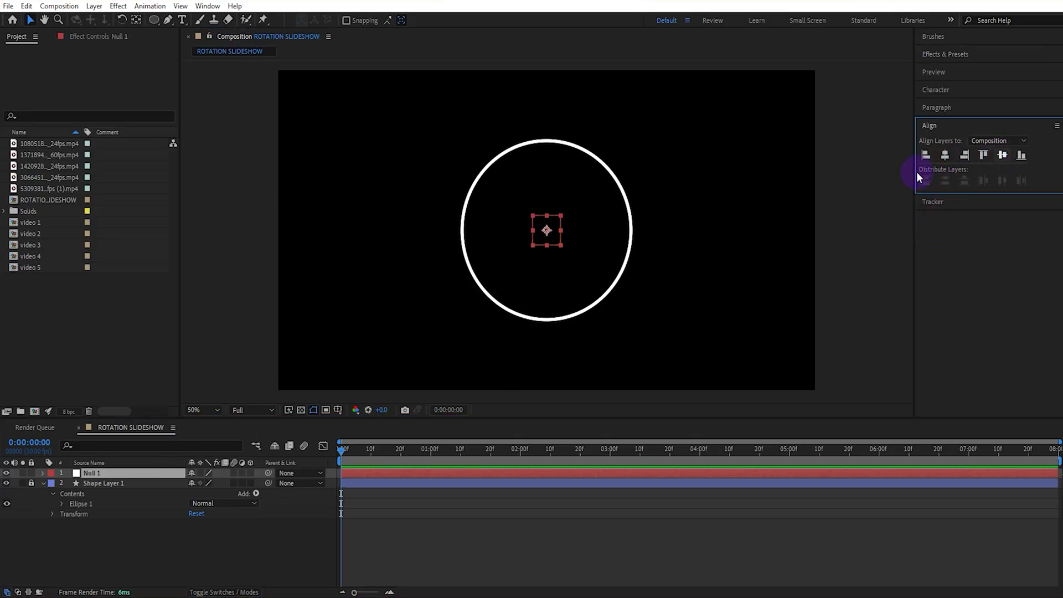
pyautogui.click(48, 224)
# Add video 1–5 to the timeline, move video 1 right of centre, and parent it to Null 1.
pyautogui.keyDown('shift'); pyautogui.click(54, 266); pyautogui.keyUp('shift')
pyautogui.moveTo(54, 266); pyautogui.dragTo(125, 480)
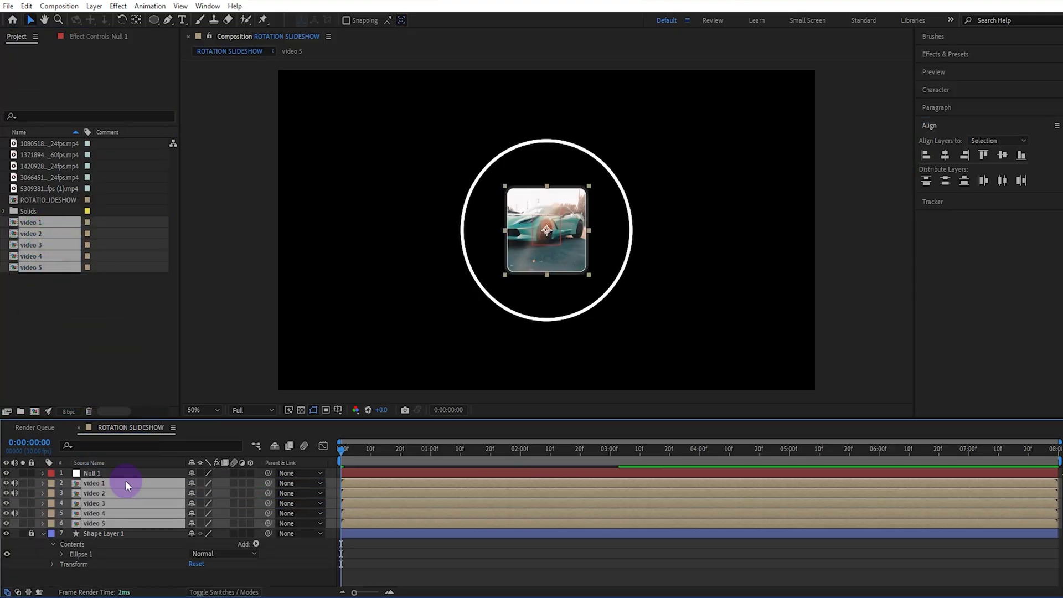
pyautogui.click(125, 480)
pyautogui.click(558, 232)
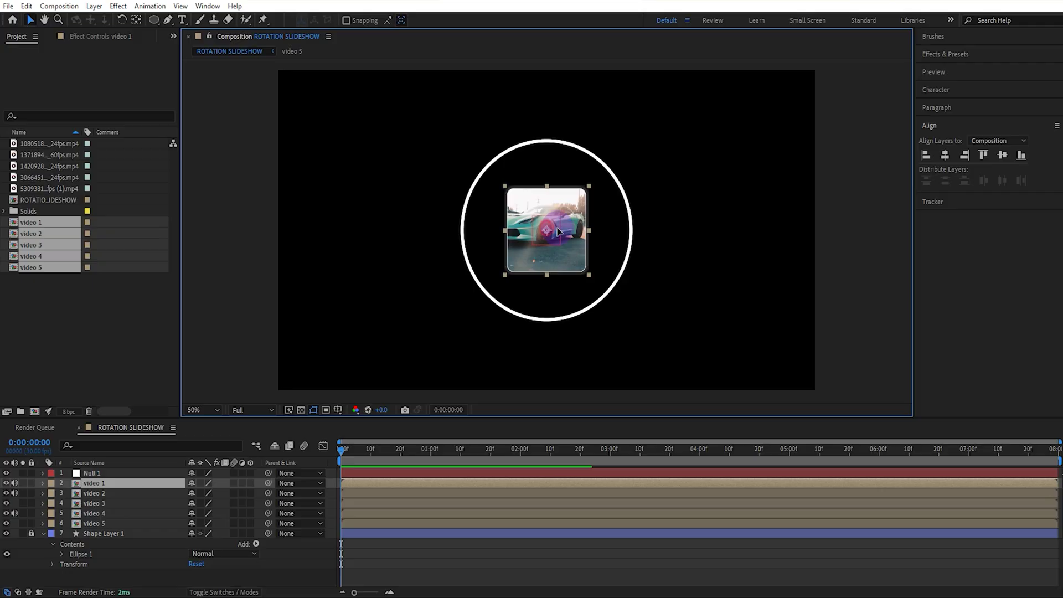
pyautogui.moveTo(558, 231); pyautogui.dragTo(632, 233)
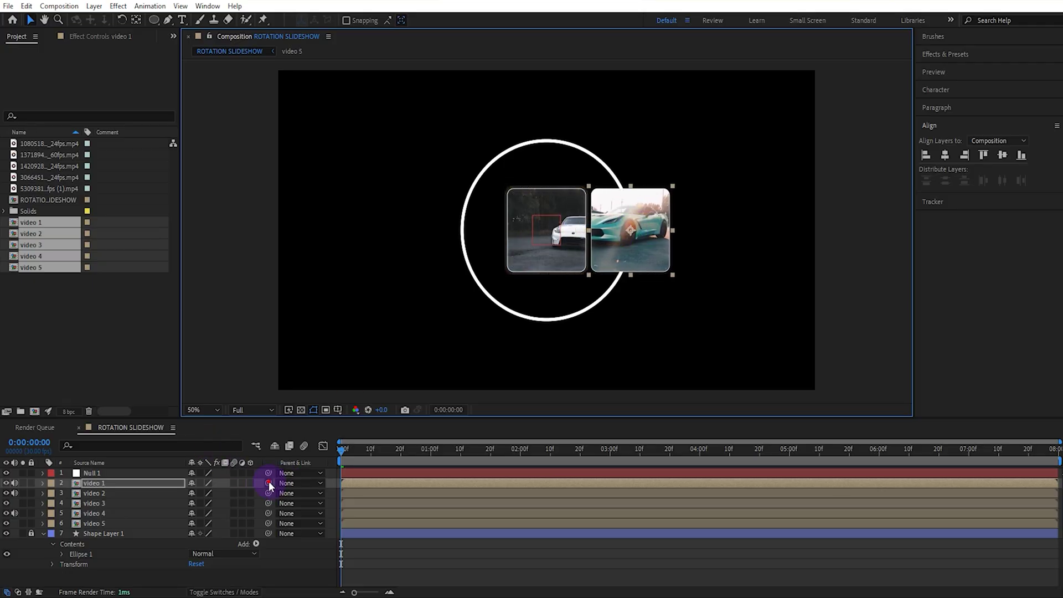
pyautogui.moveTo(268, 482); pyautogui.dragTo(125, 474)
pyautogui.click(125, 474)
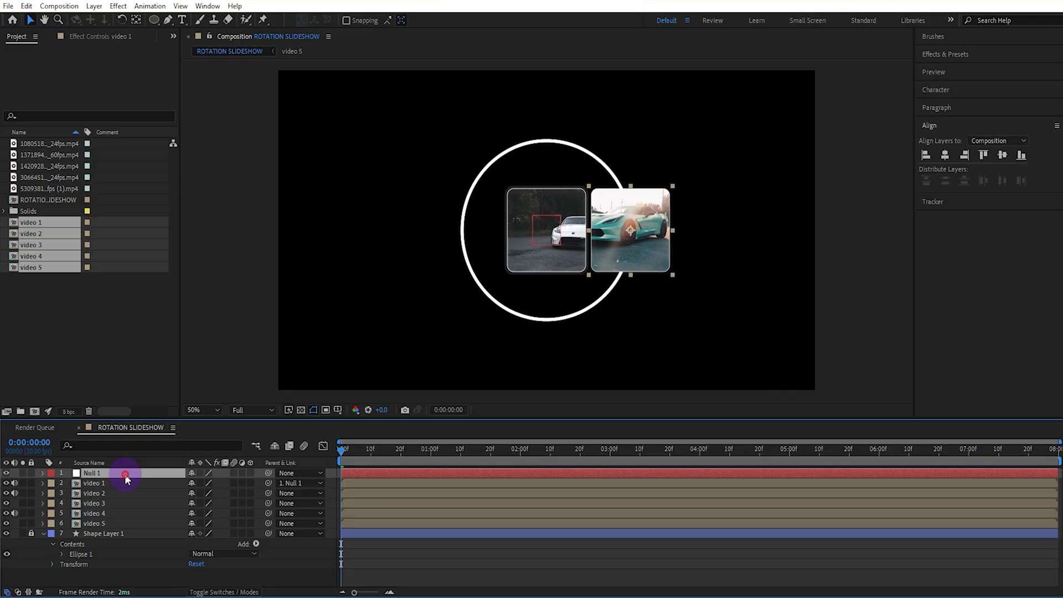
# Rotate Null 1 to 72° then 144°, moving video 2 and video 3 right and parenting each to Null 1.
pyautogui.press('r')
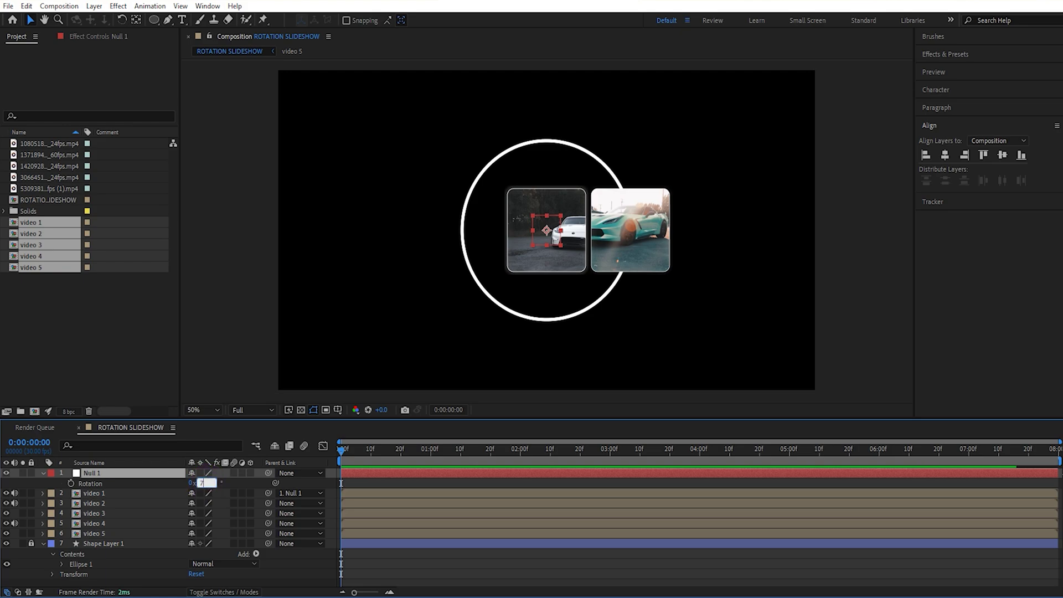
pyautogui.click(135, 503)
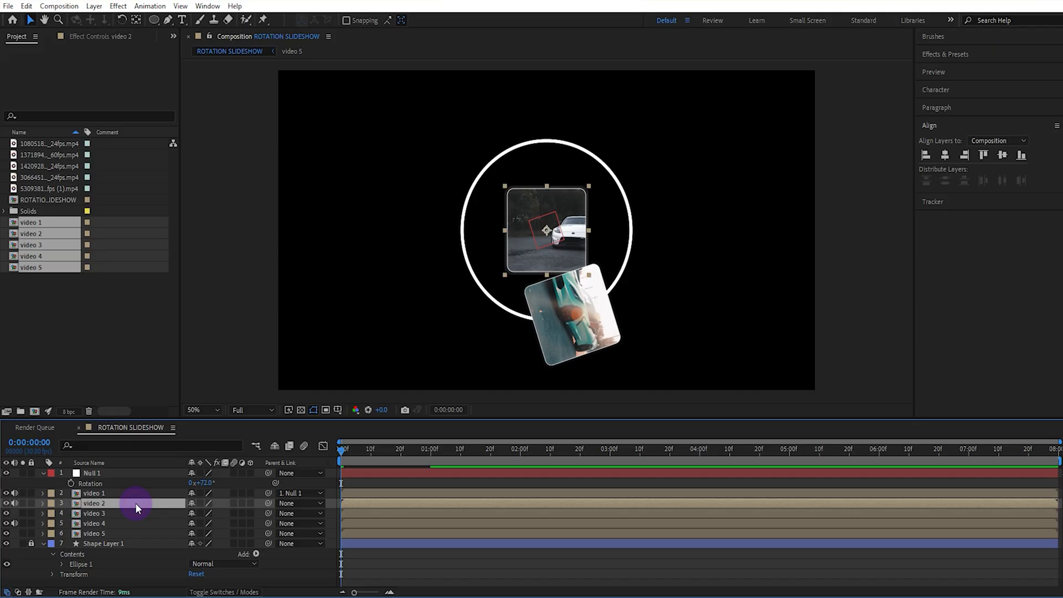
pyautogui.moveTo(549, 233); pyautogui.dragTo(629, 230)
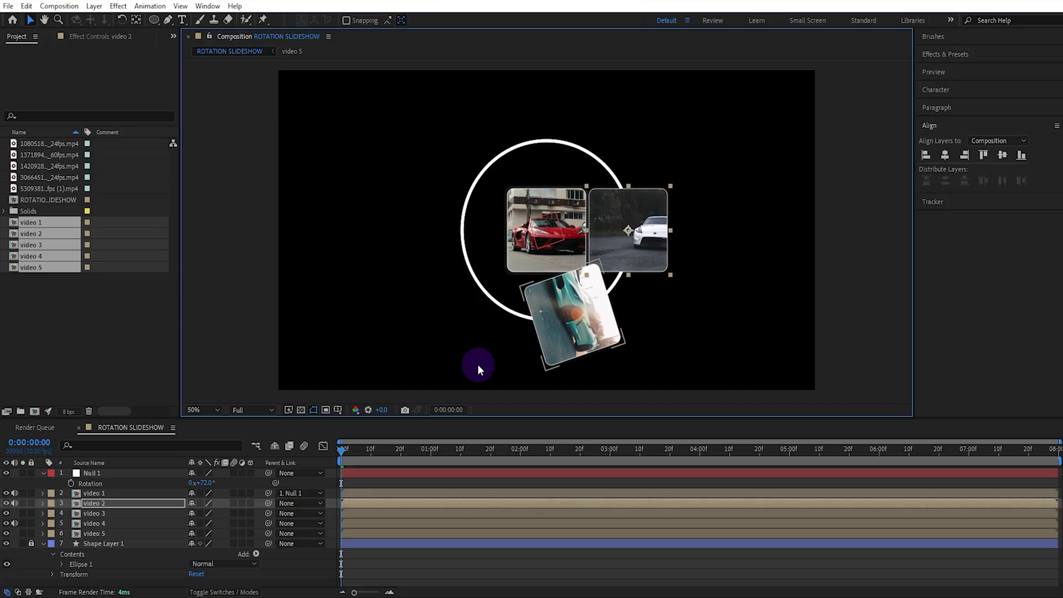
pyautogui.moveTo(269, 503); pyautogui.dragTo(122, 474)
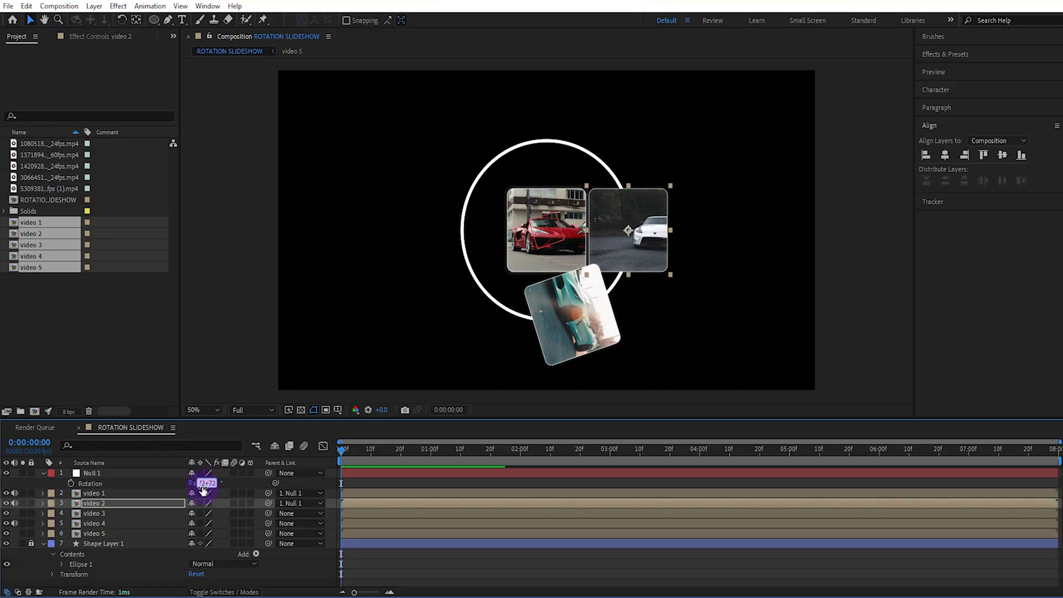
pyautogui.click(147, 510)
pyautogui.click(570, 209)
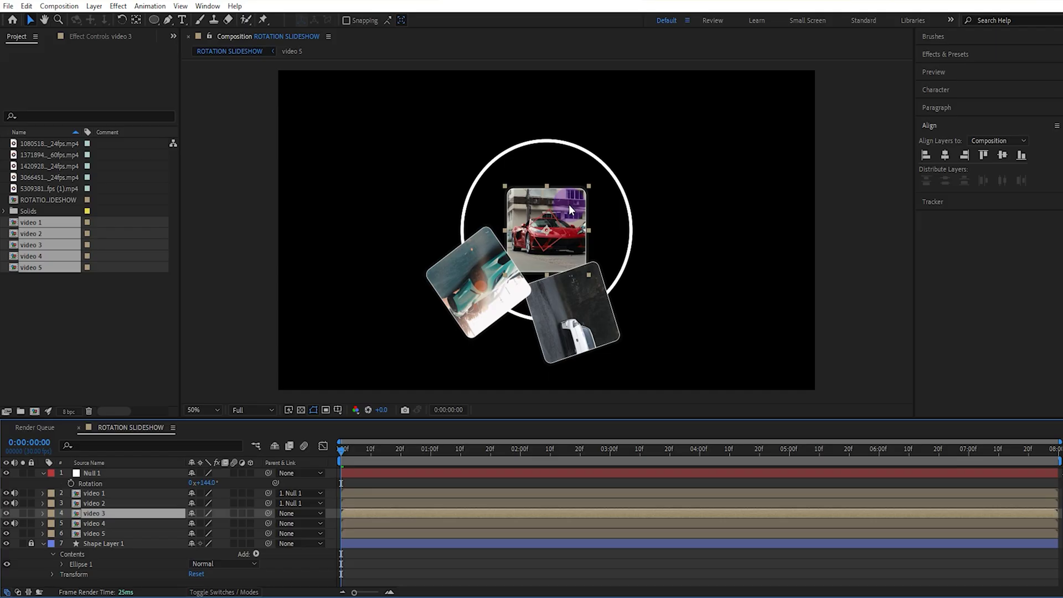
pyautogui.moveTo(547, 234); pyautogui.dragTo(632, 232)
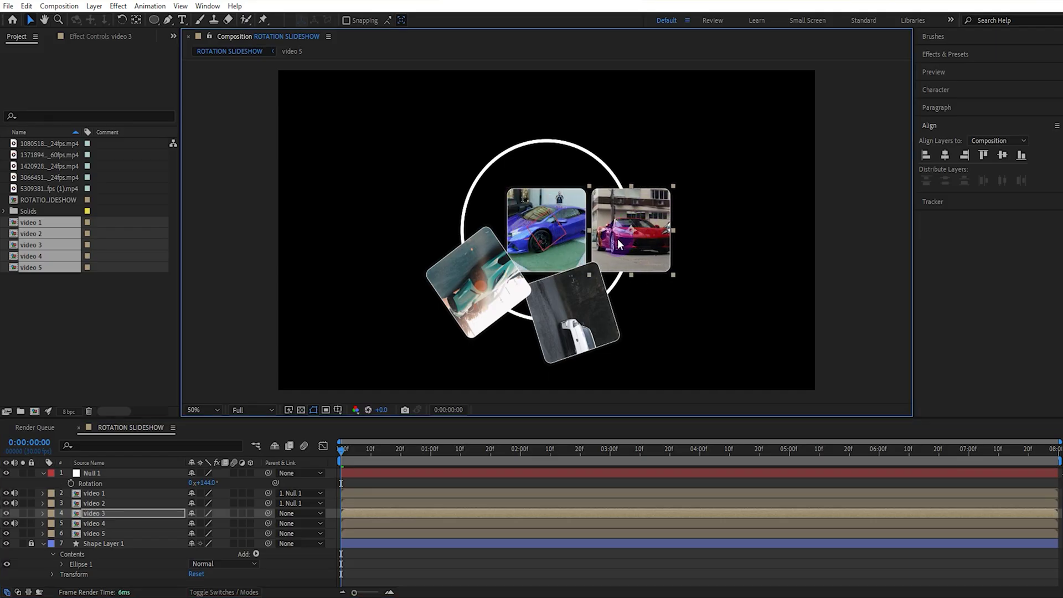
pyautogui.click(264, 513)
pyautogui.moveTo(264, 514); pyautogui.dragTo(130, 474)
# Set Null 1's rotation to 216°, move video 4 to the right, and parent it to Null 1.
pyautogui.click(206, 482)
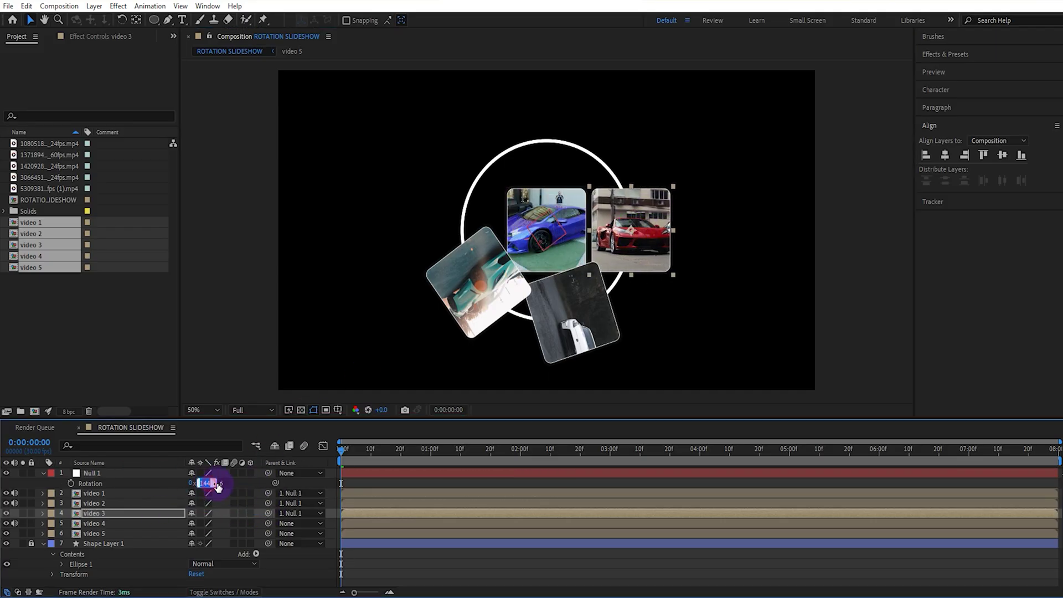
pyautogui.click(213, 482)
pyautogui.write('+72')
pyautogui.press('Return')
pyautogui.click(575, 234)
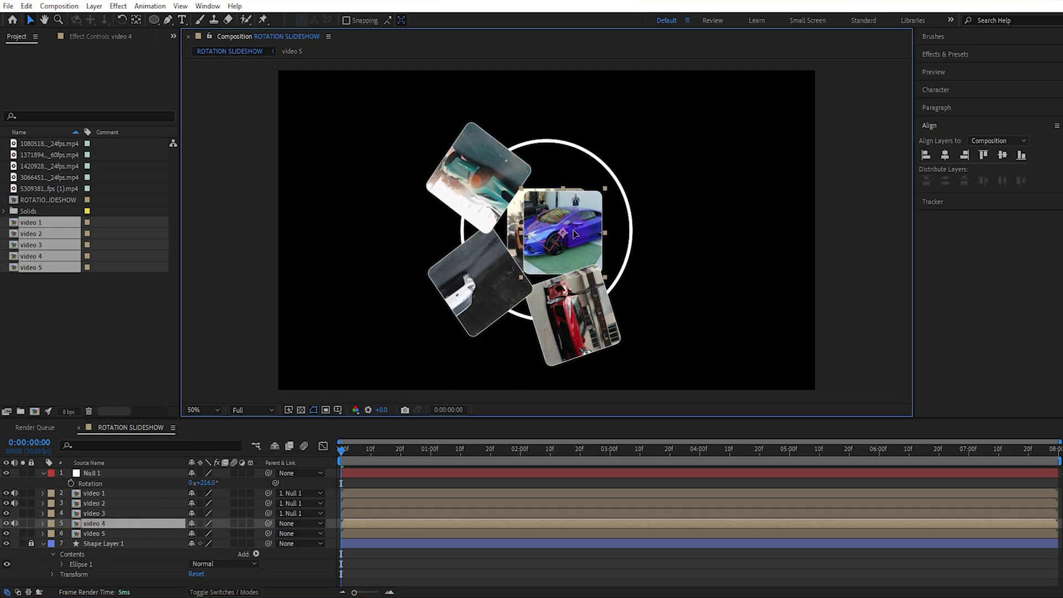
pyautogui.moveTo(575, 234); pyautogui.dragTo(643, 231)
pyautogui.click(246, 523)
pyautogui.moveTo(247, 523); pyautogui.dragTo(148, 476)
# Rotate Null 1 to 288°, move video 5 right, parent it to Null 1, and test the spin.
pyautogui.click(209, 482)
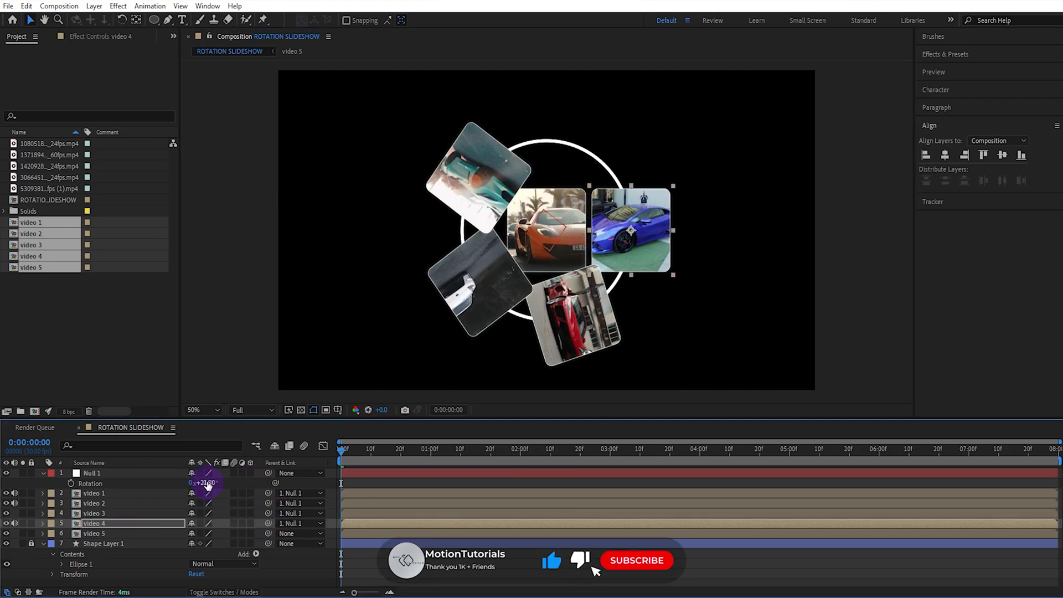
pyautogui.write('+72')
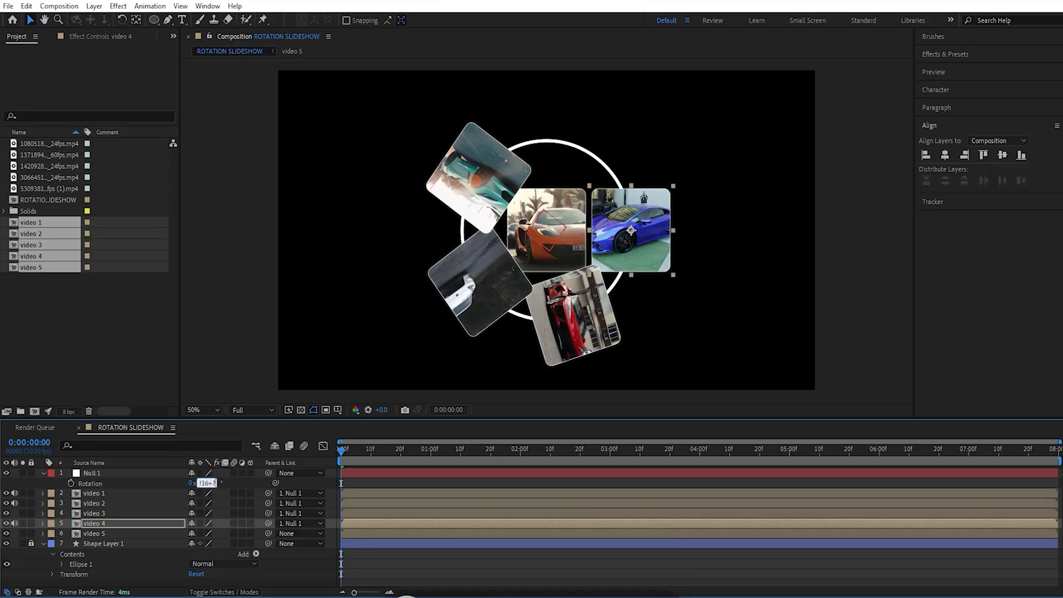
pyautogui.click(154, 532)
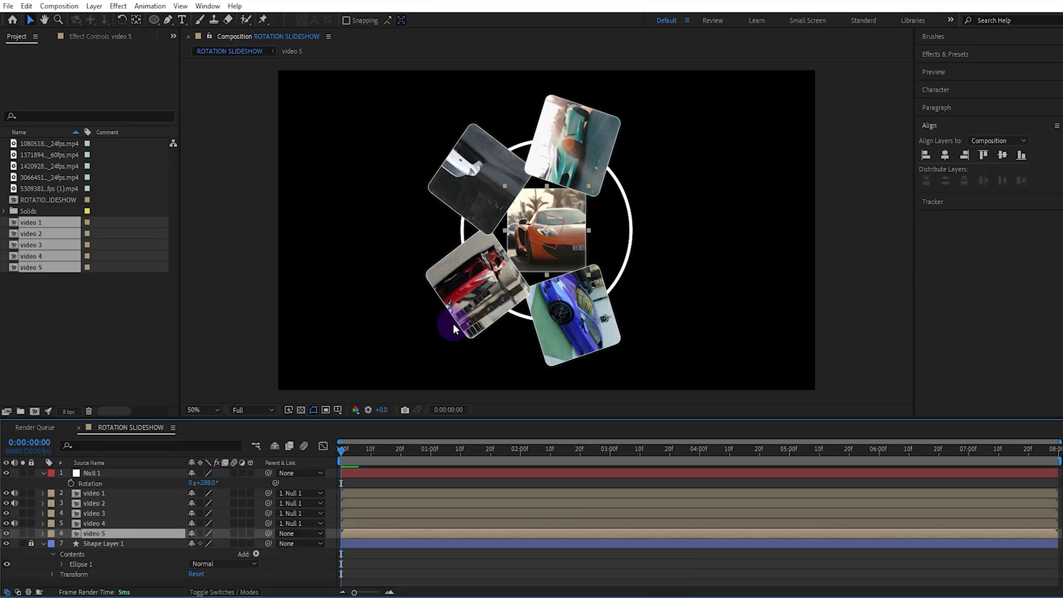
pyautogui.moveTo(546, 232); pyautogui.dragTo(626, 221)
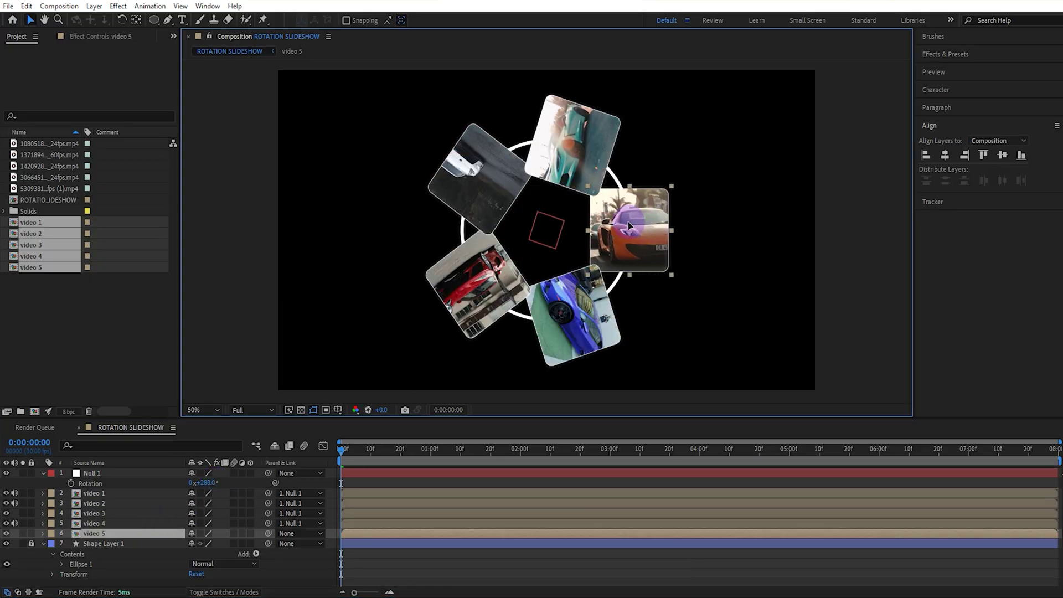
pyautogui.moveTo(268, 533); pyautogui.dragTo(130, 476)
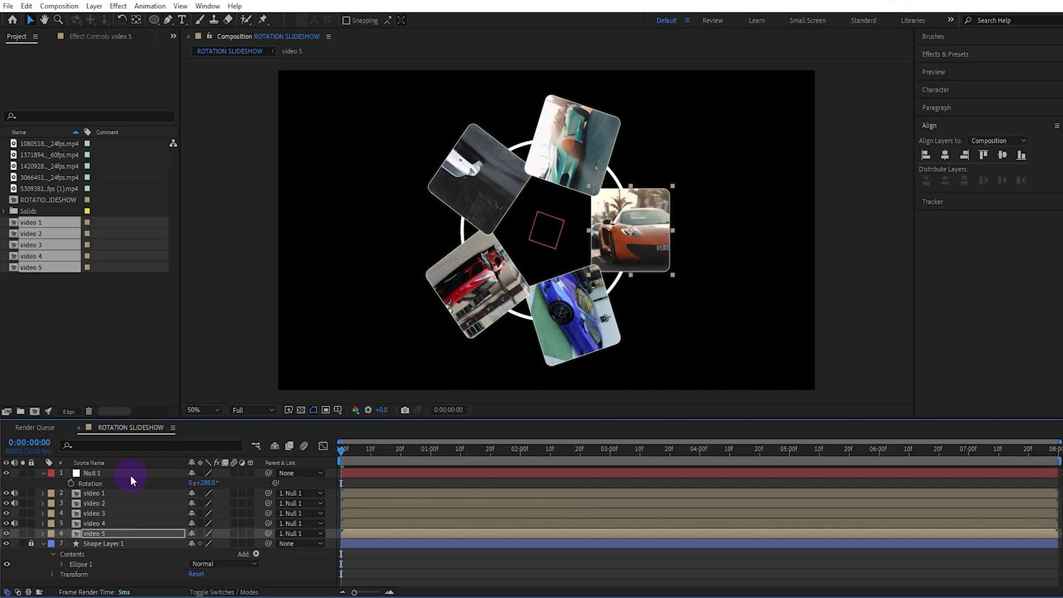
pyautogui.moveTo(201, 483)
pyautogui.mouseDown()
pyautogui.moveTo(379, 483)
pyautogui.moveTo(221, 485)
pyautogui.mouseUp()
# Undo the null's test rotation, then give video 1 through video 5 a Rotation of 72°.
pyautogui.hotkey('ctrl', 'z')
pyautogui.keyDown('shift'); pyautogui.click(132, 492); pyautogui.keyUp('shift')
pyautogui.press('r')
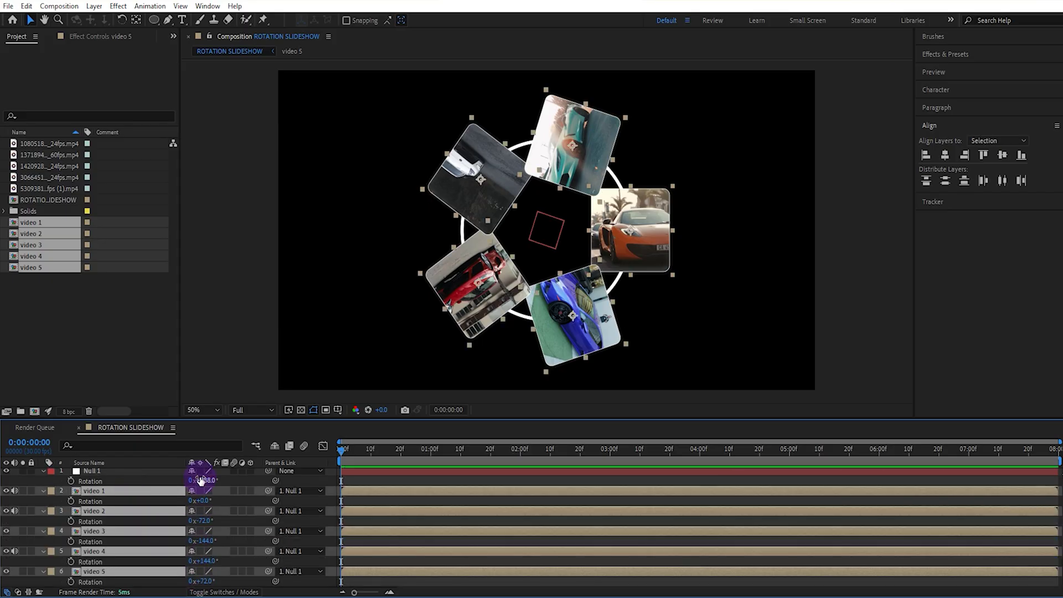
pyautogui.click(155, 572)
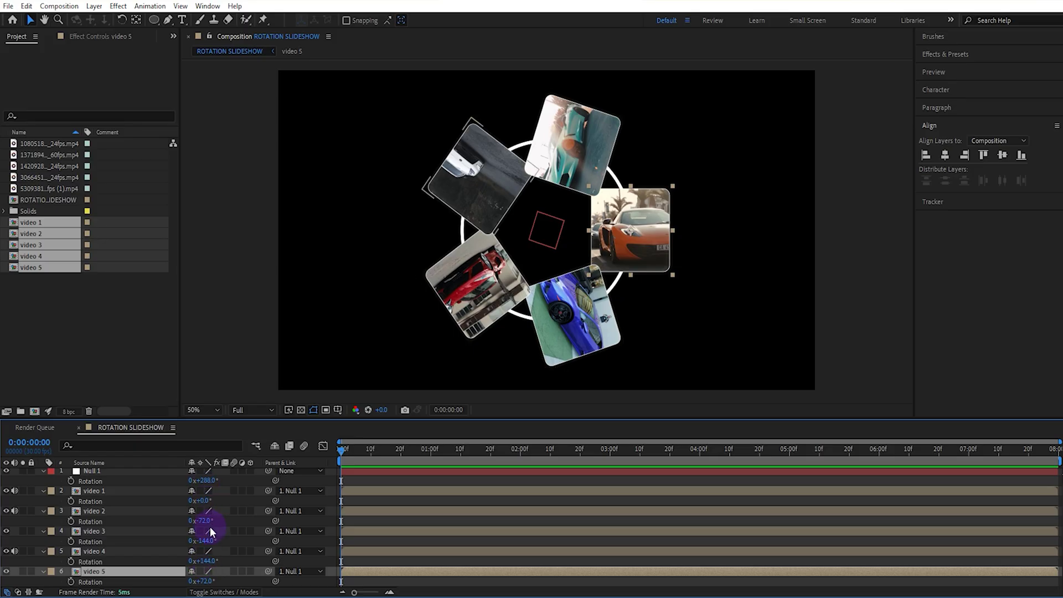
pyautogui.click(138, 552)
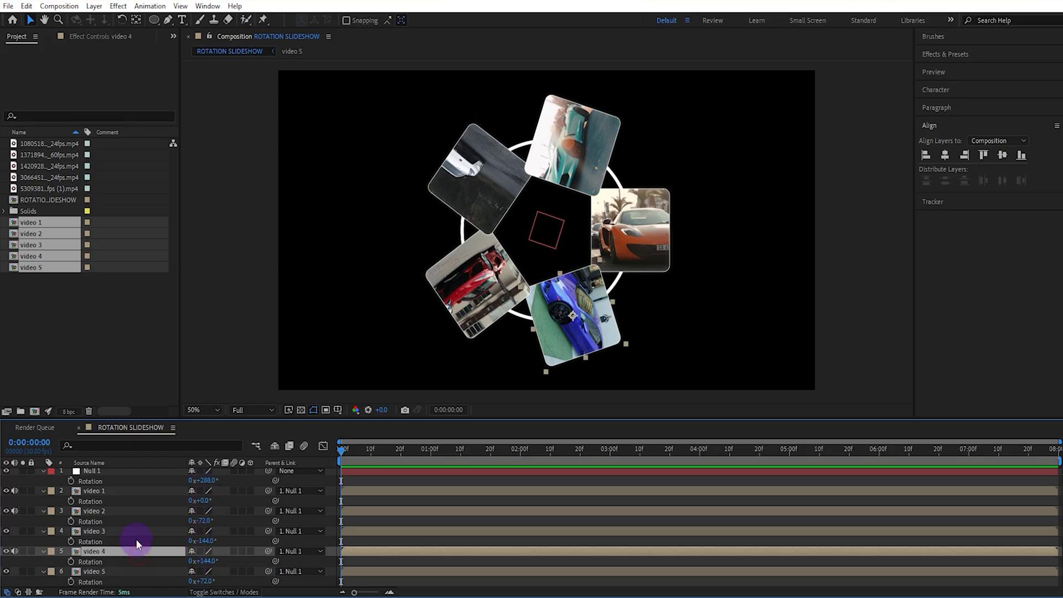
pyautogui.keyDown('shift'); pyautogui.click(137, 490); pyautogui.keyUp('shift')
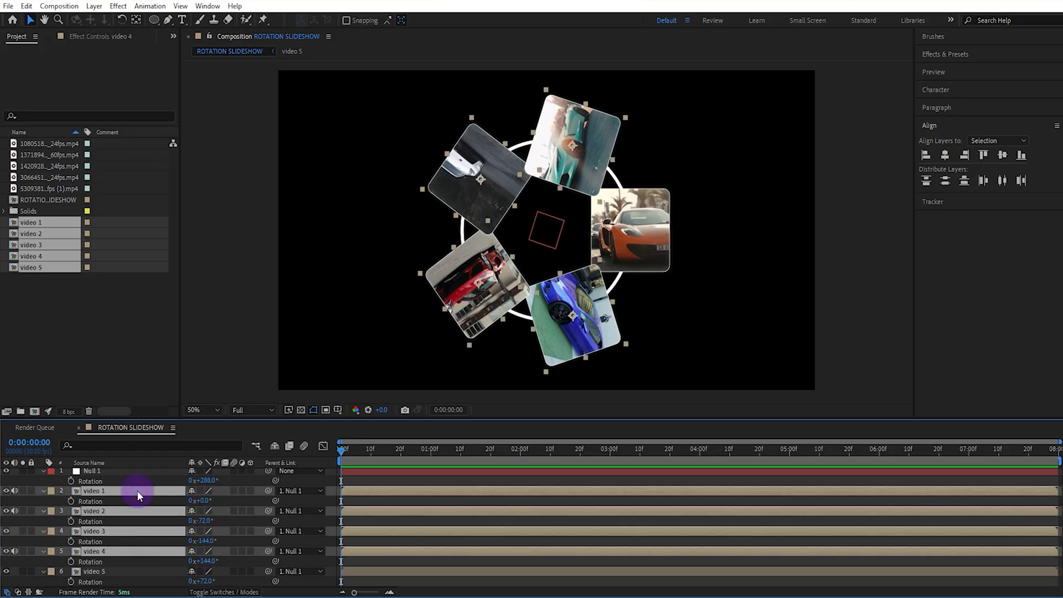
pyautogui.click(203, 502)
pyautogui.write('72')
pyautogui.press('Return')
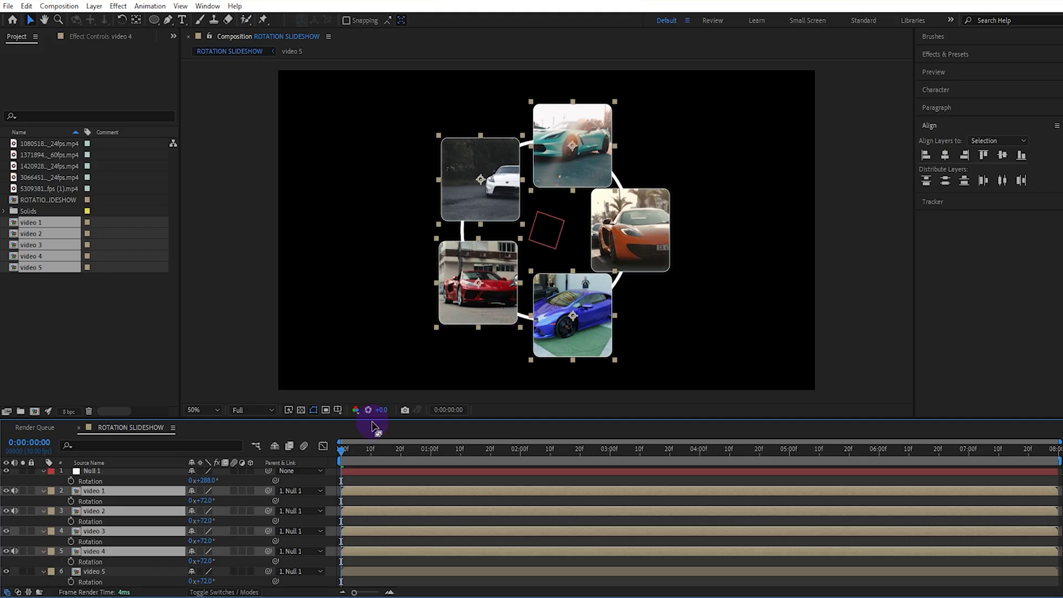
# Delete the circle shape layer, Shape Layer 1.
pyautogui.scroll(-2, 74, 545)
pyautogui.click(104, 551)
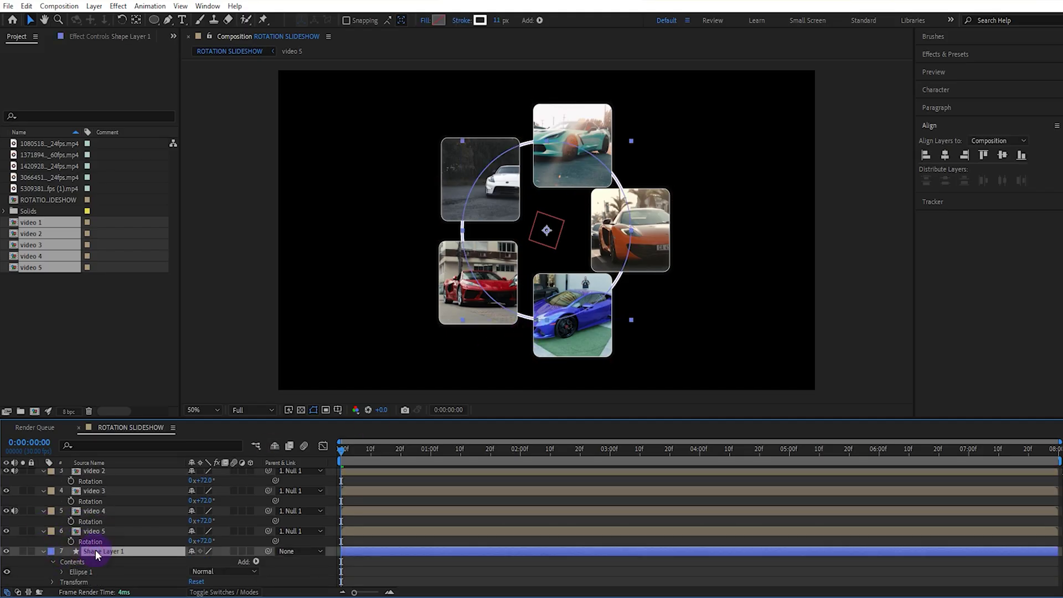
pyautogui.press('Delete')
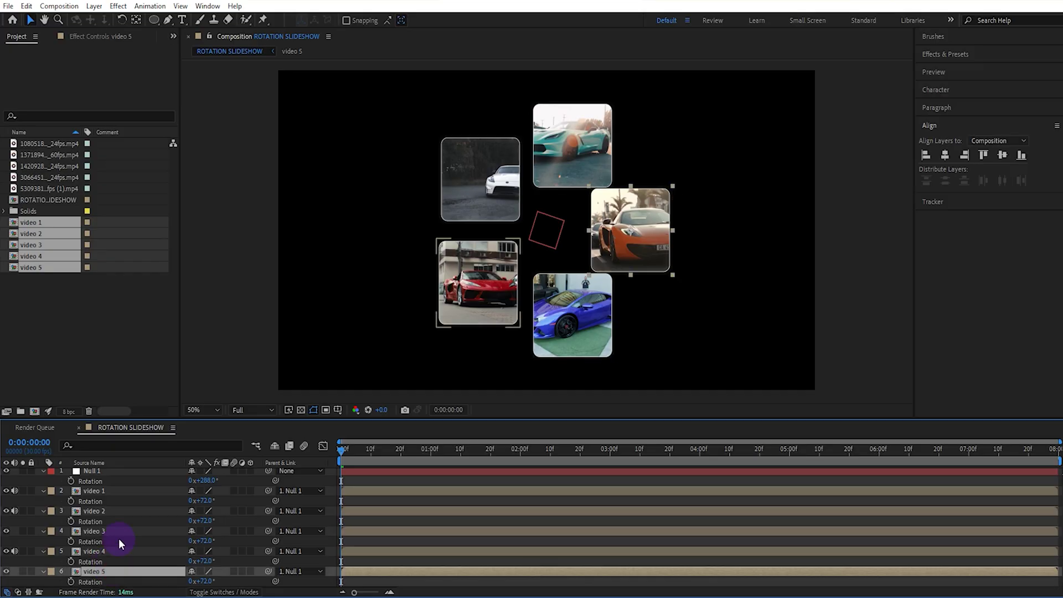
# Key Rotation on all layers at frame 0, and set Null 1 to 1x at the end.
pyautogui.hotkey('ctrl', 'a')
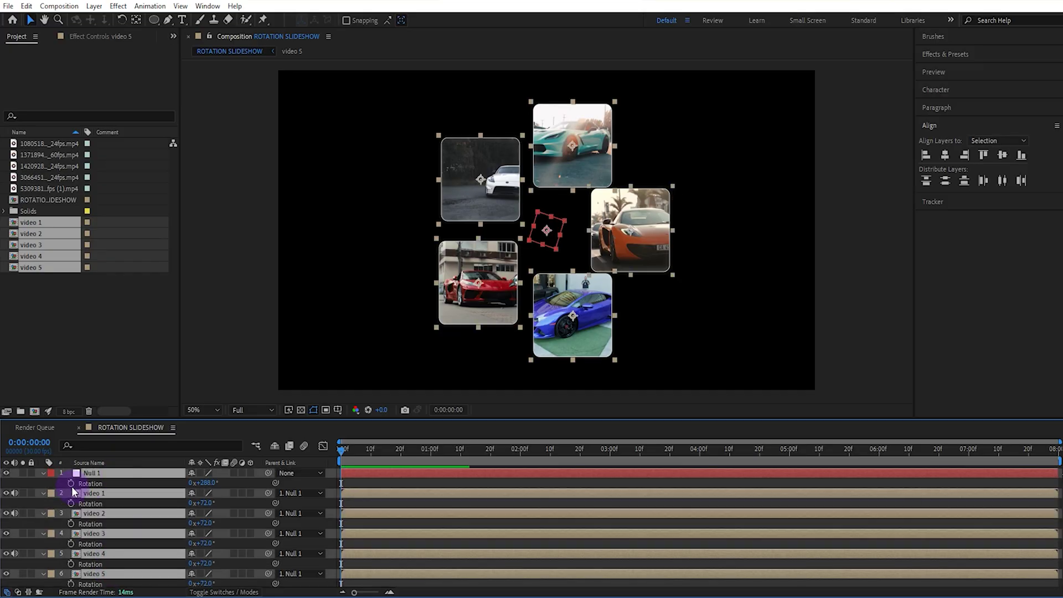
pyautogui.click(71, 482)
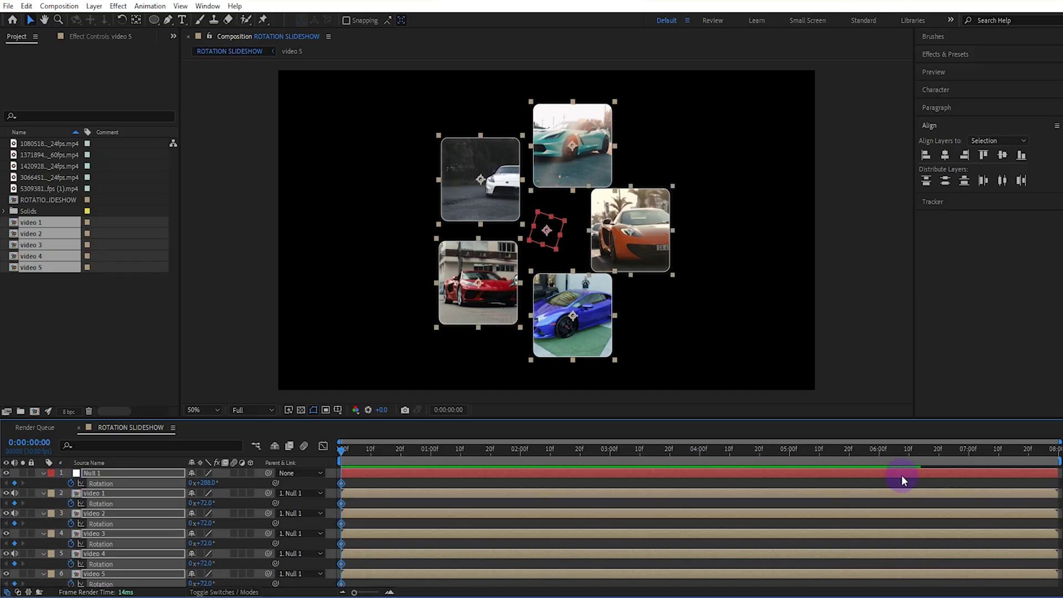
pyautogui.click(1044, 450)
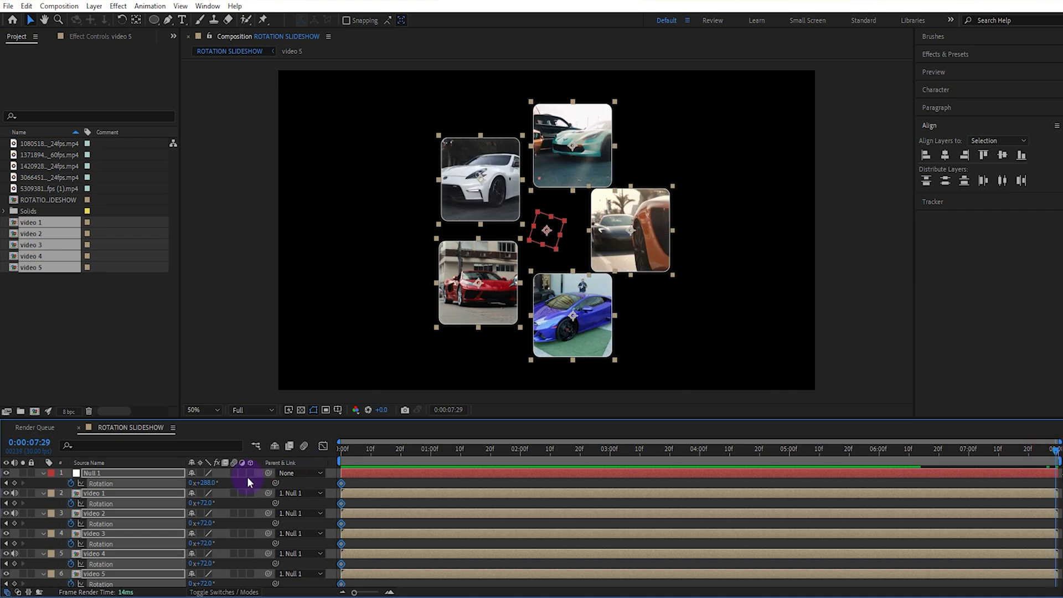
pyautogui.press('F2')
pyautogui.click(191, 482)
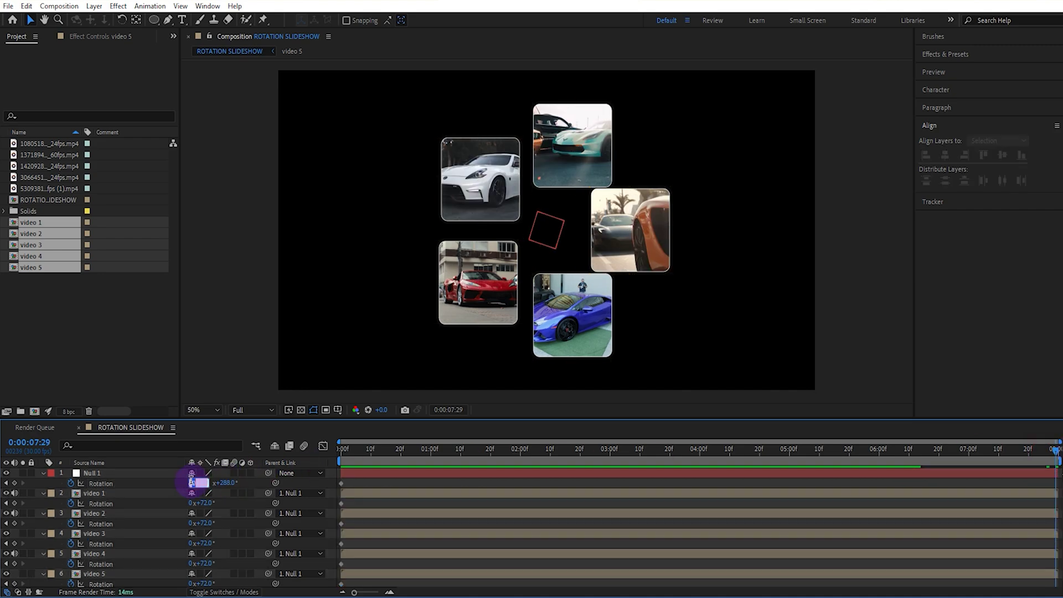
pyautogui.write('1')
pyautogui.click(140, 493)
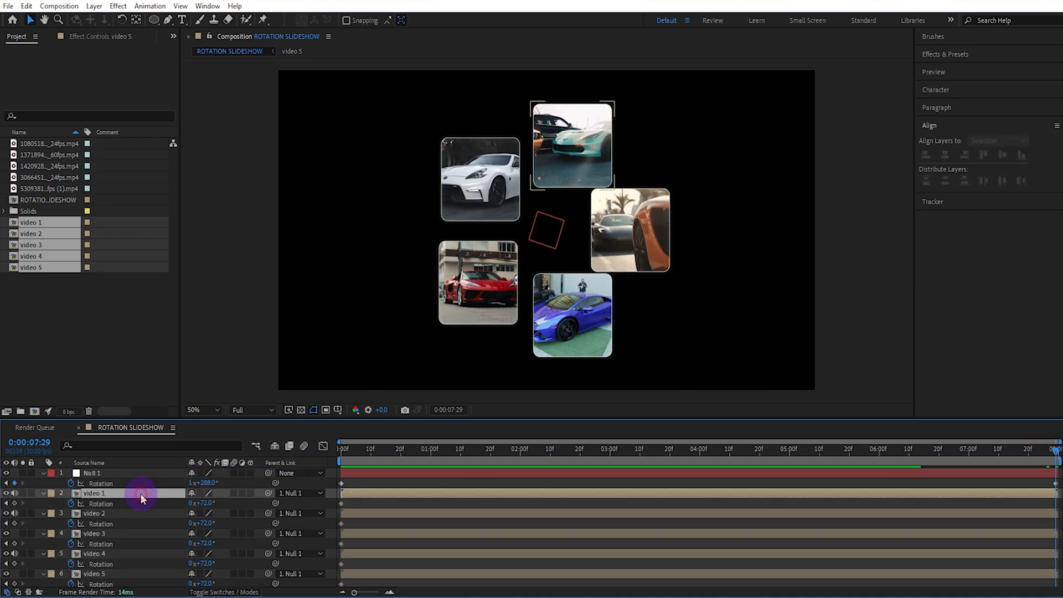
# Set the video layers' end Rotation to -1x so they counter-rotate, then play it back.
pyautogui.keyDown('shift'); pyautogui.click(151, 571); pyautogui.keyUp('shift')
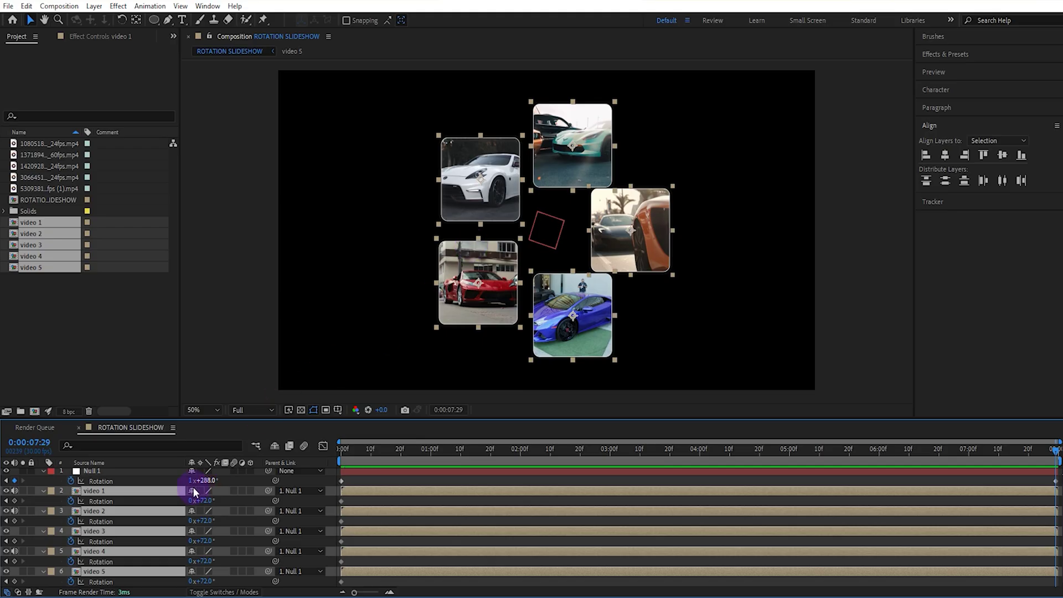
pyautogui.click(190, 500)
pyautogui.write('-1')
pyautogui.click(349, 451)
pyautogui.press('space')
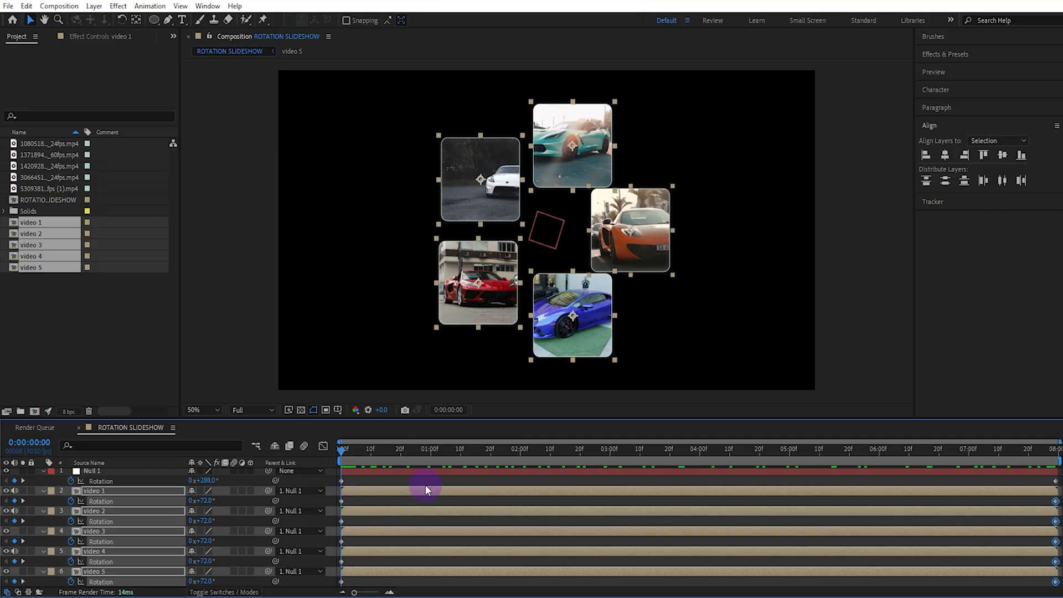
# Apply Easy Ease to all the rotation keyframes.
pyautogui.moveTo(541, 421); pyautogui.dragTo(544, 392)
pyautogui.moveTo(1058, 452); pyautogui.dragTo(337, 577)
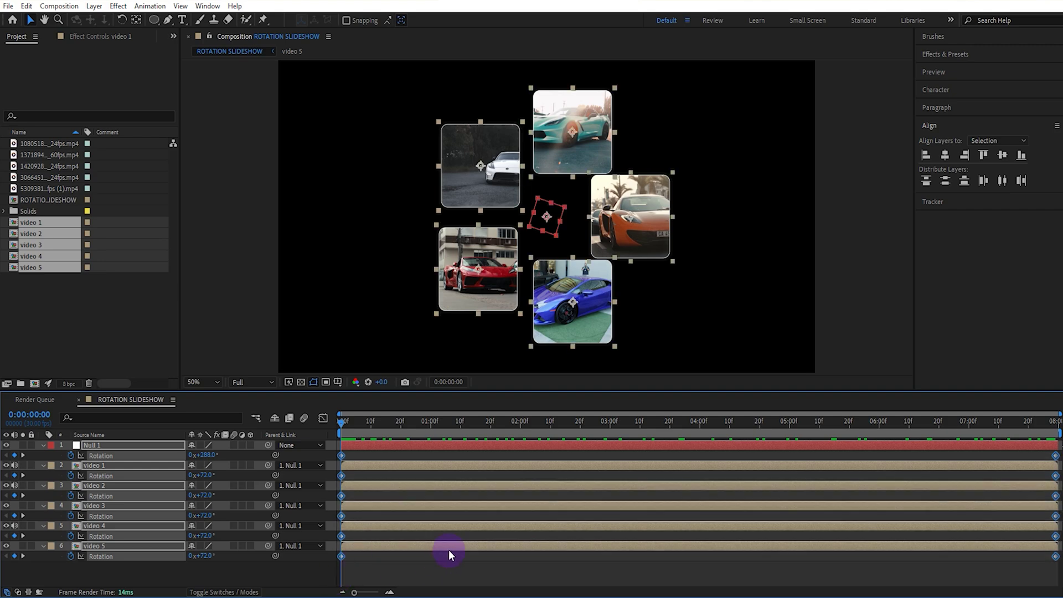
pyautogui.press('F9')
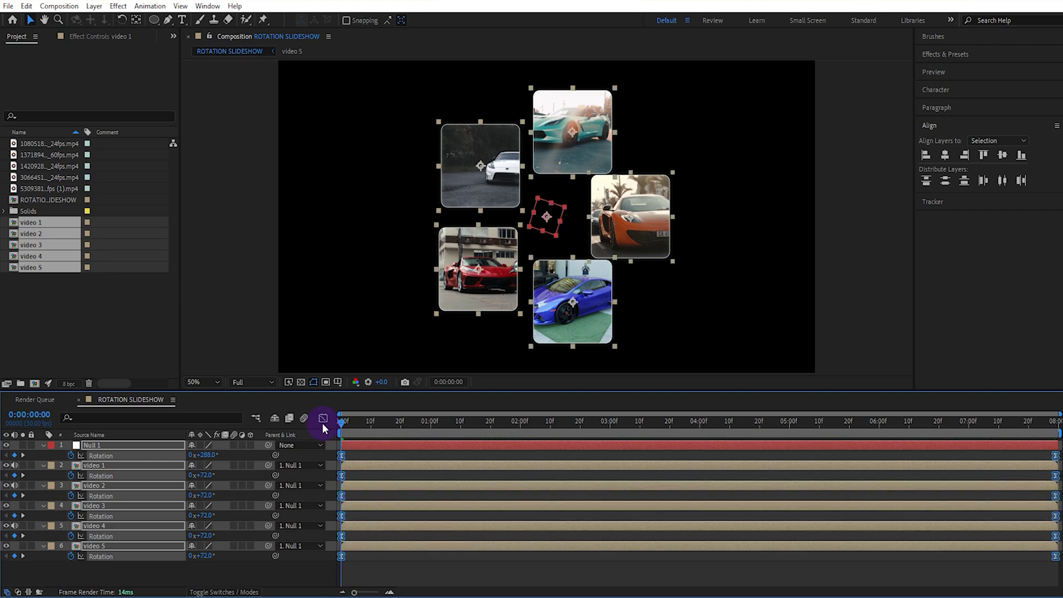
# Lengthen the influence on the first and last keyframes in the Graph Editor's speed graph.
pyautogui.click(322, 420)
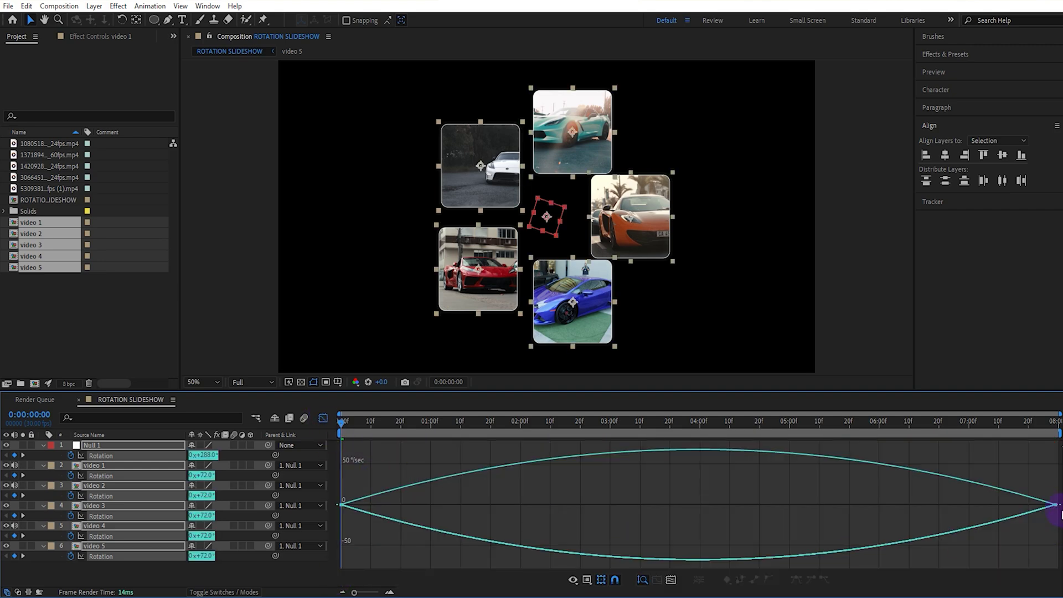
pyautogui.click(1052, 504)
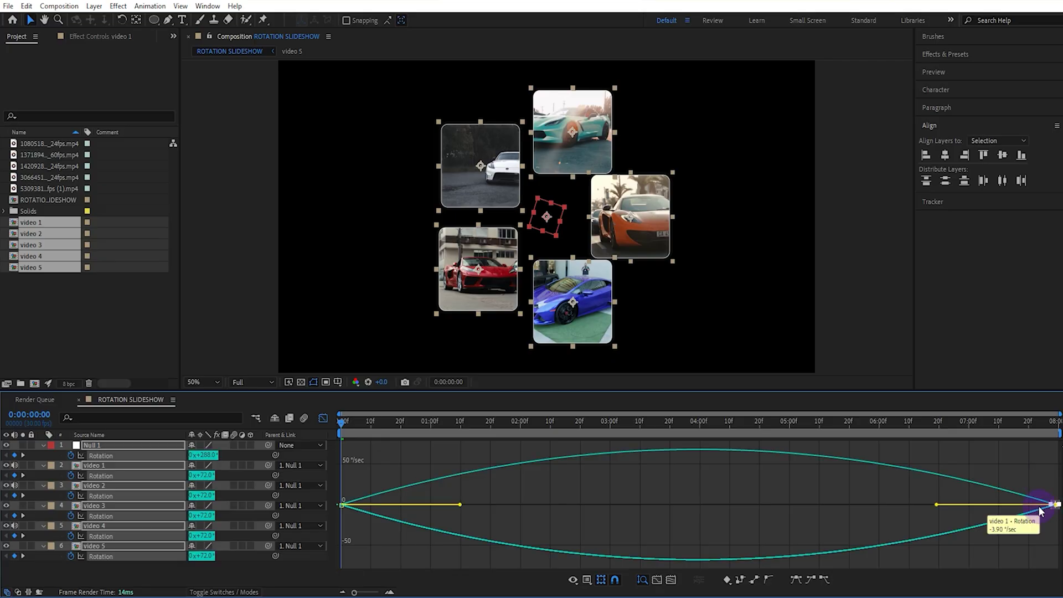
pyautogui.moveTo(1040, 508); pyautogui.dragTo(833, 509)
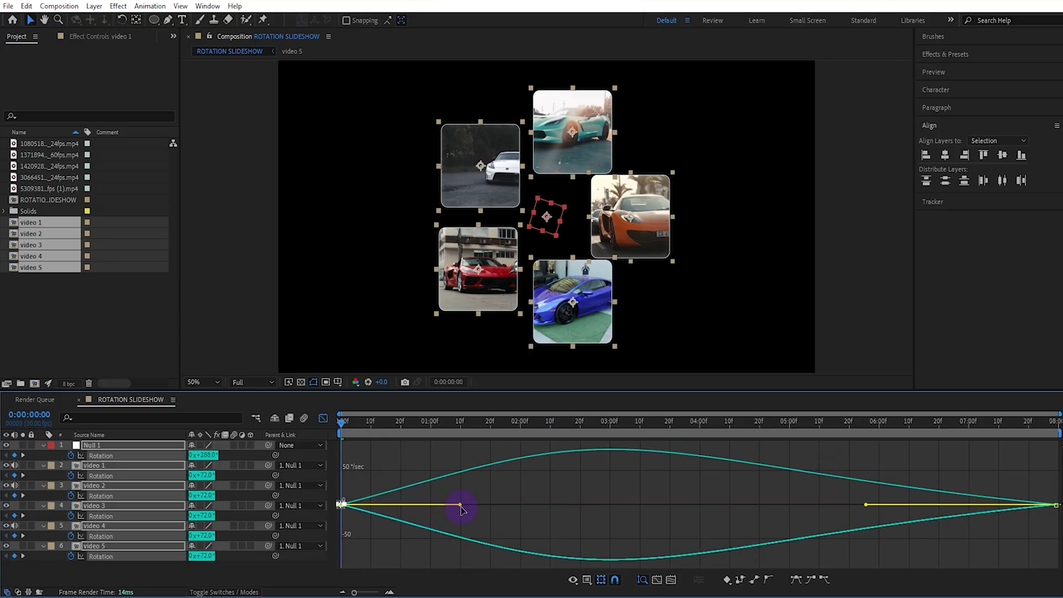
pyautogui.moveTo(460, 505); pyautogui.dragTo(521, 505)
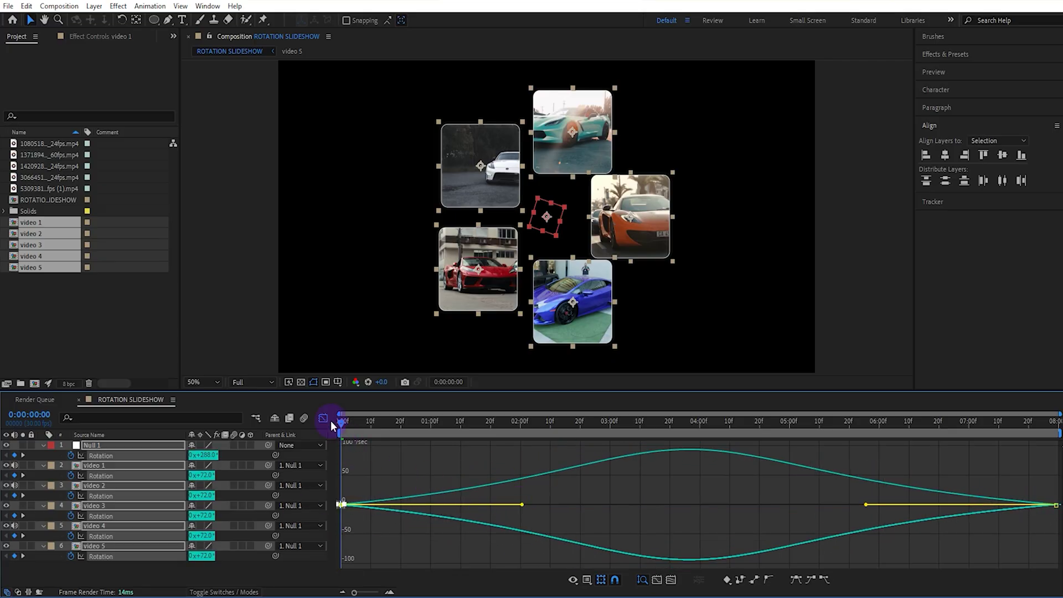
pyautogui.click(324, 419)
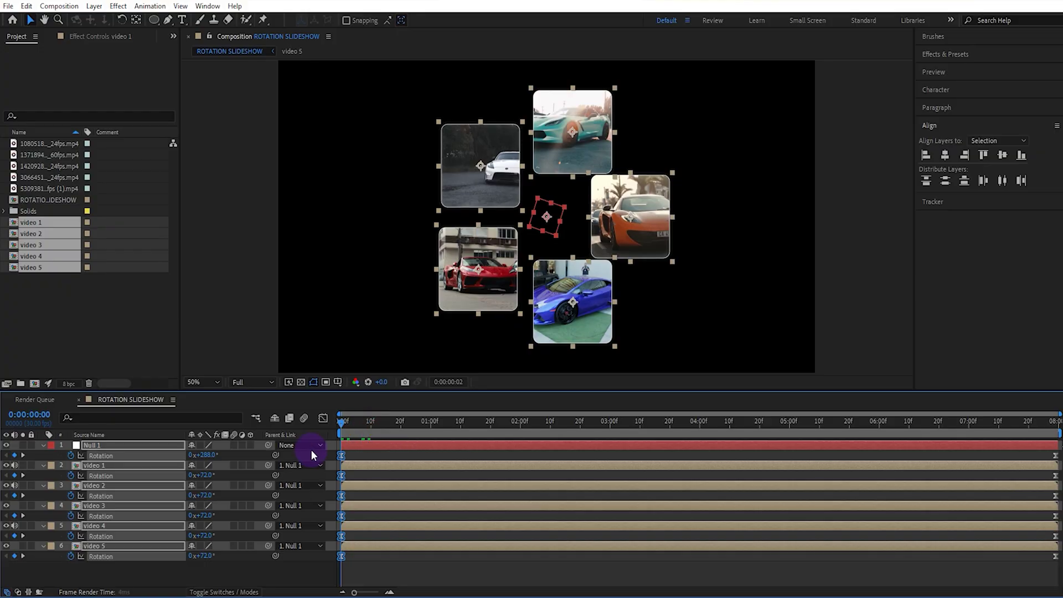
# Enable motion blur on the car card layers and preview the spin.
pyautogui.click(236, 446)
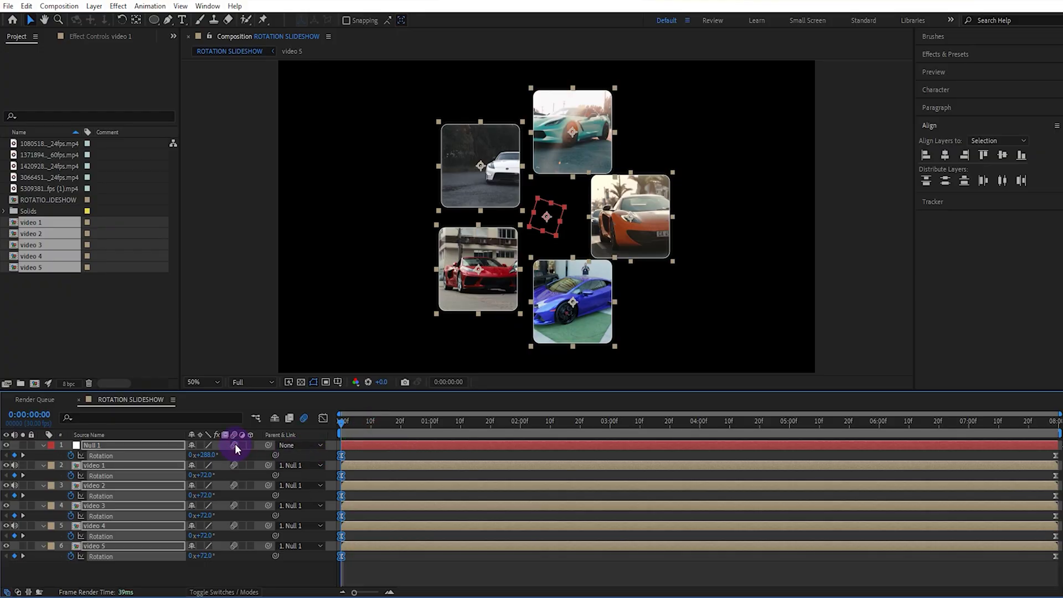
pyautogui.press('space')
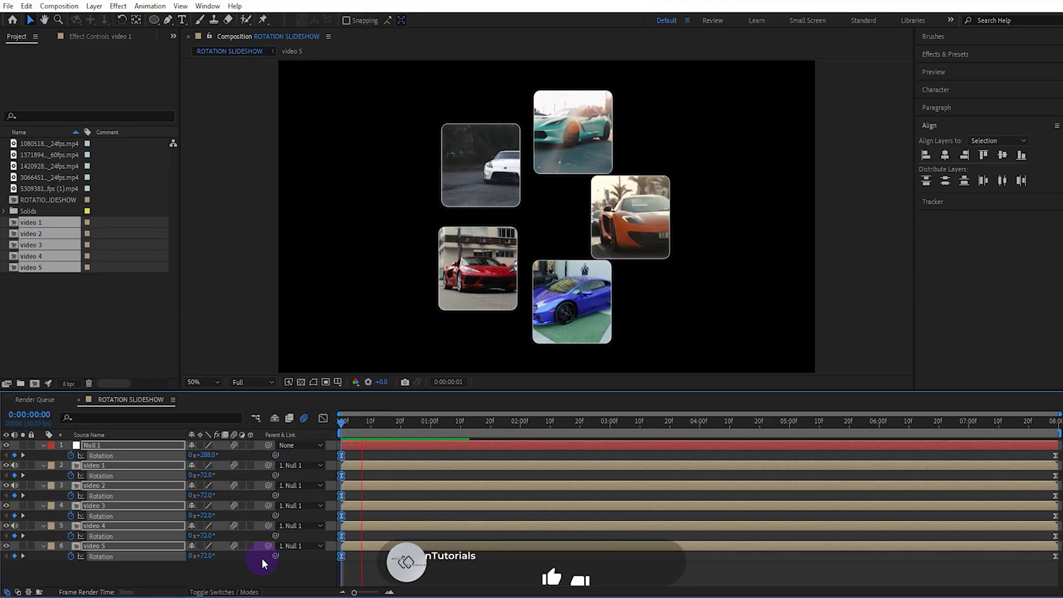